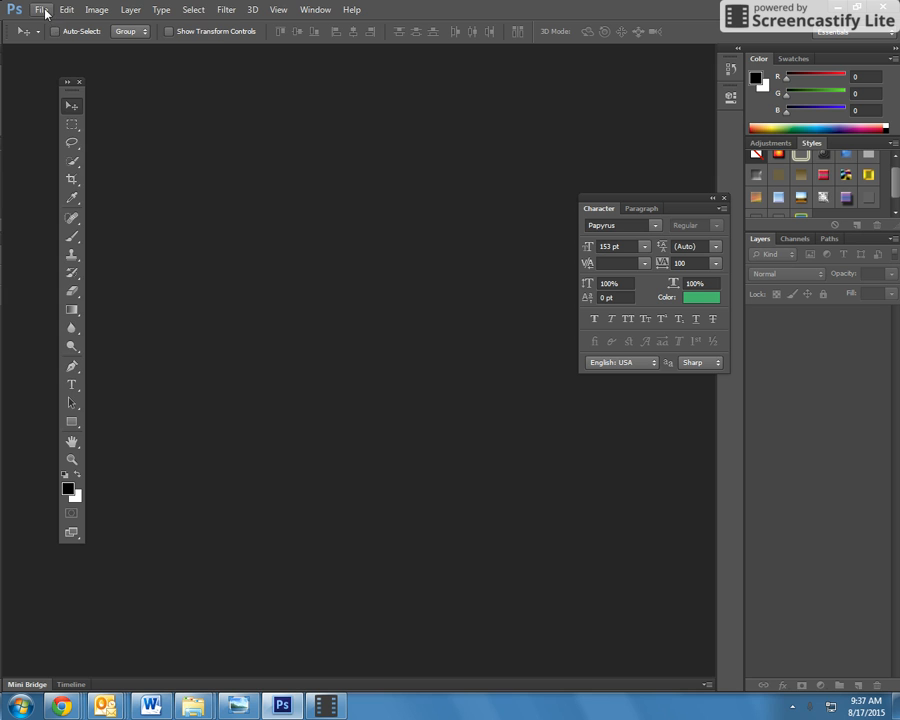
# - Create a new document measured in inches, 8.5 wide by 11 high
pyautogui.click(40, 9)
pyautogui.click(47, 24)
pyautogui.click(456, 244)
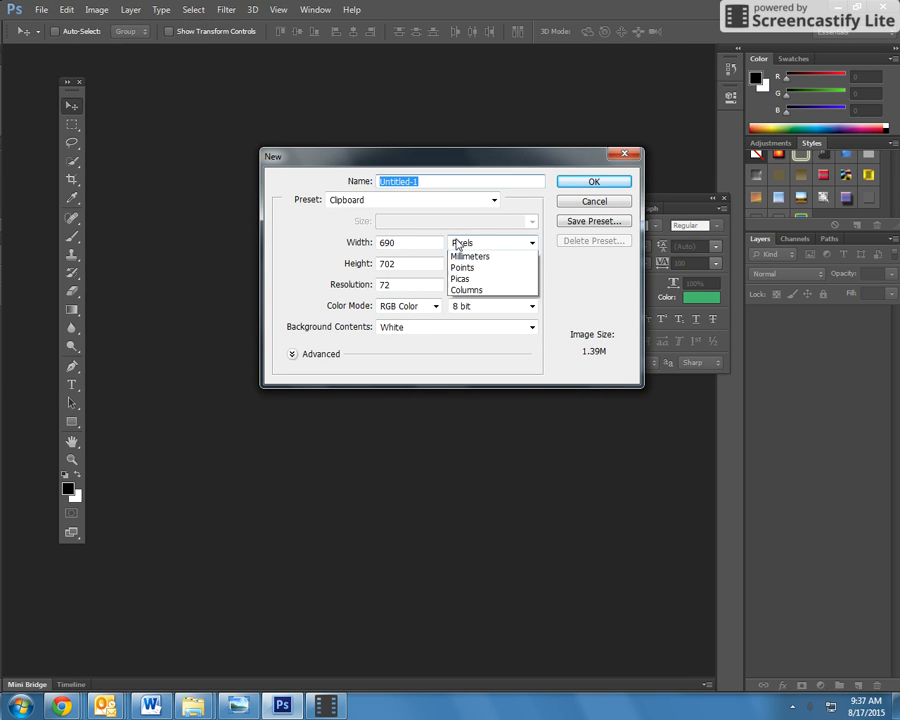
pyautogui.click(465, 265)
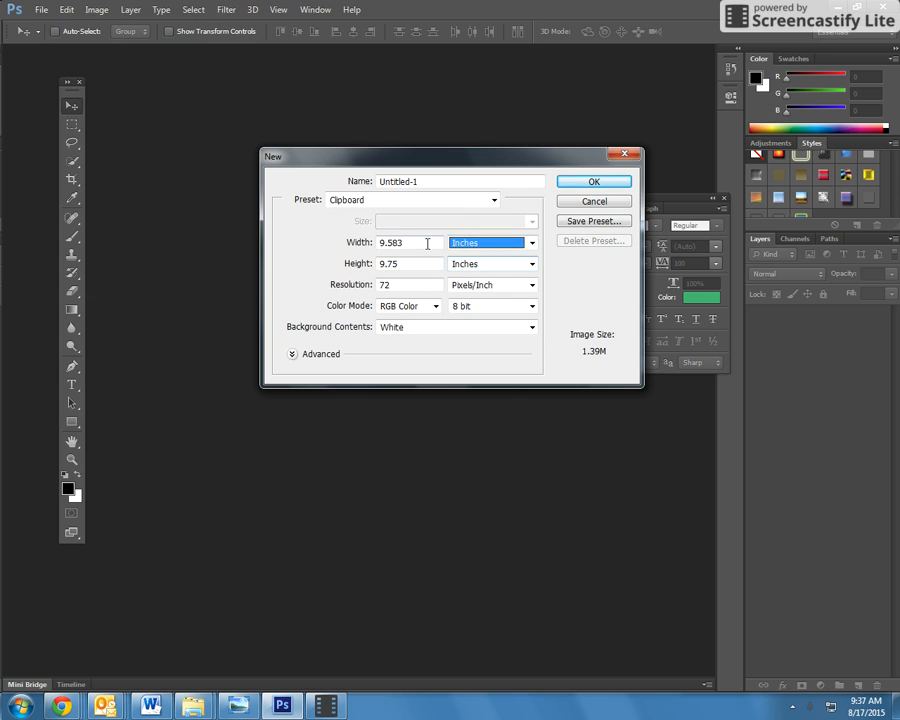
pyautogui.moveTo(427, 244); pyautogui.dragTo(287, 243)
pyautogui.write('8.')
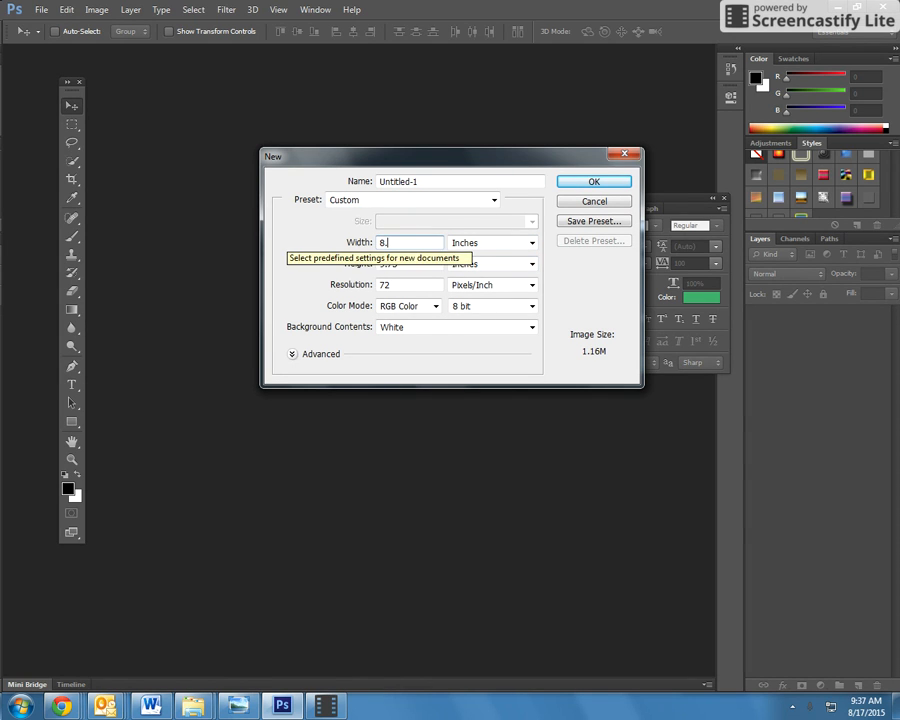
pyautogui.write('5')
pyautogui.moveTo(440, 267); pyautogui.dragTo(325, 267)
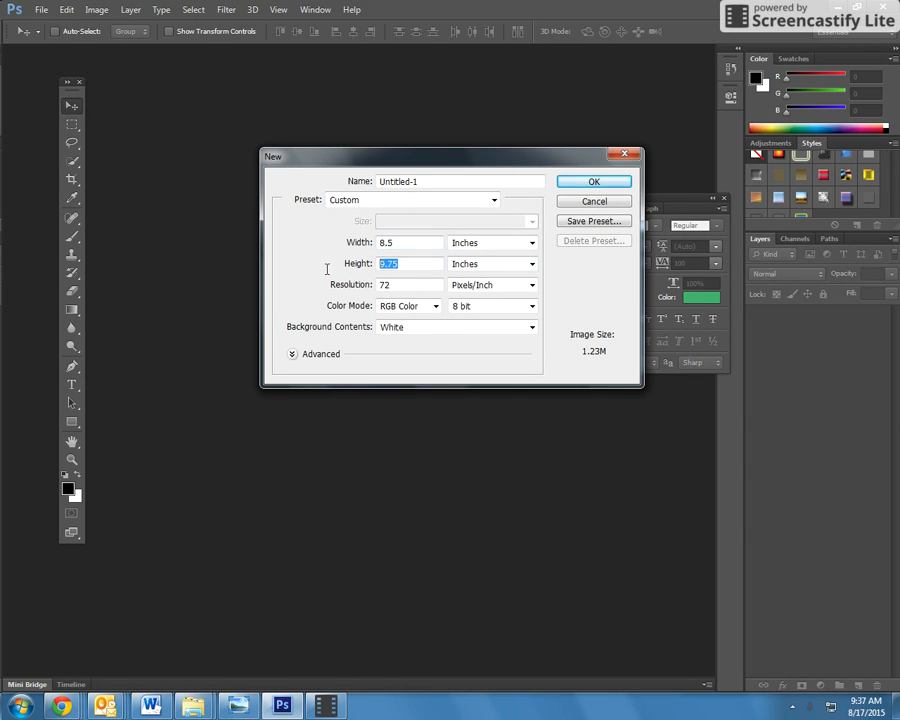
pyautogui.write('11')
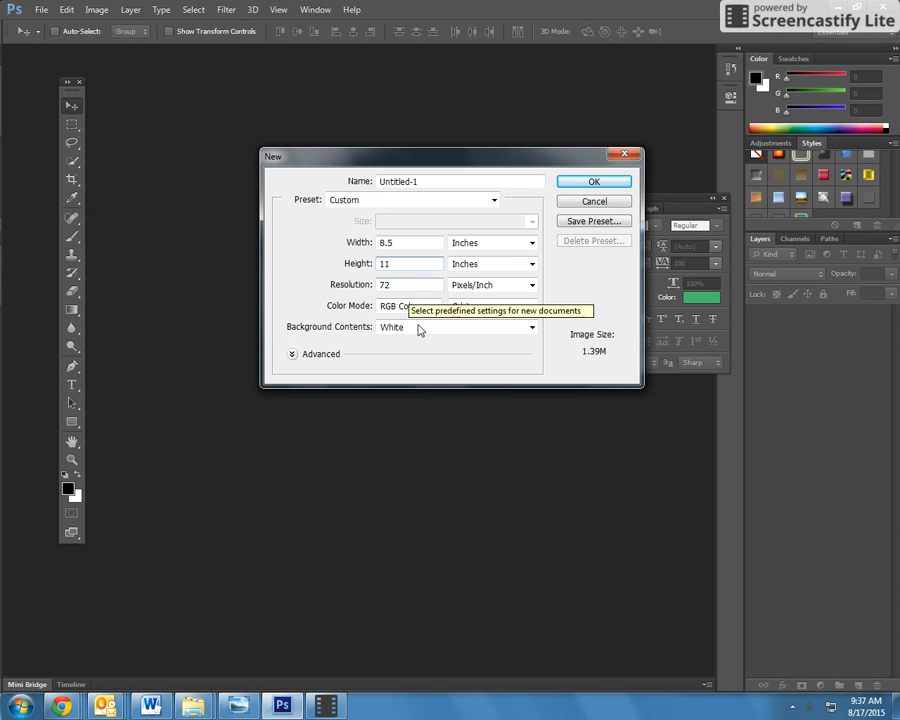
pyautogui.click(588, 181)
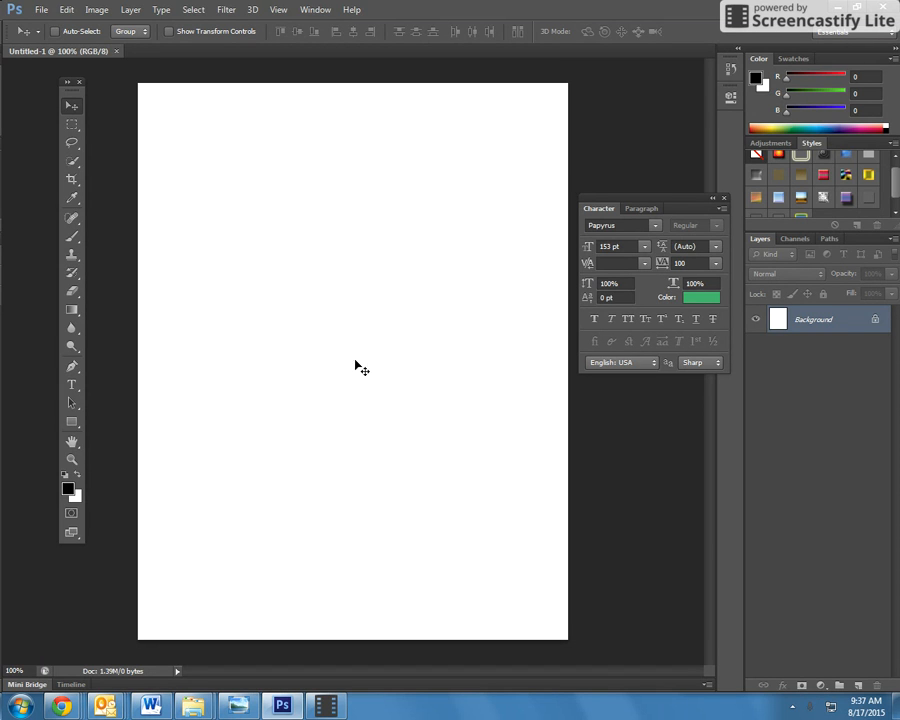
# - Try to place the text "Hello" on the page with the Horizontal Type tool
pyautogui.click(70, 386)
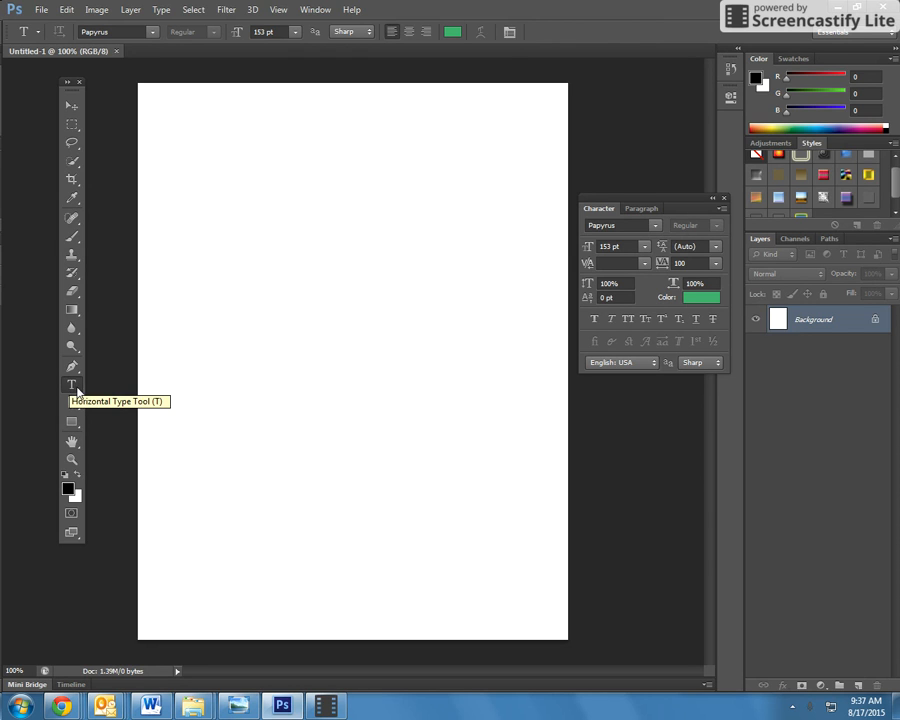
pyautogui.moveTo(77, 390); pyautogui.dragTo(131, 386)
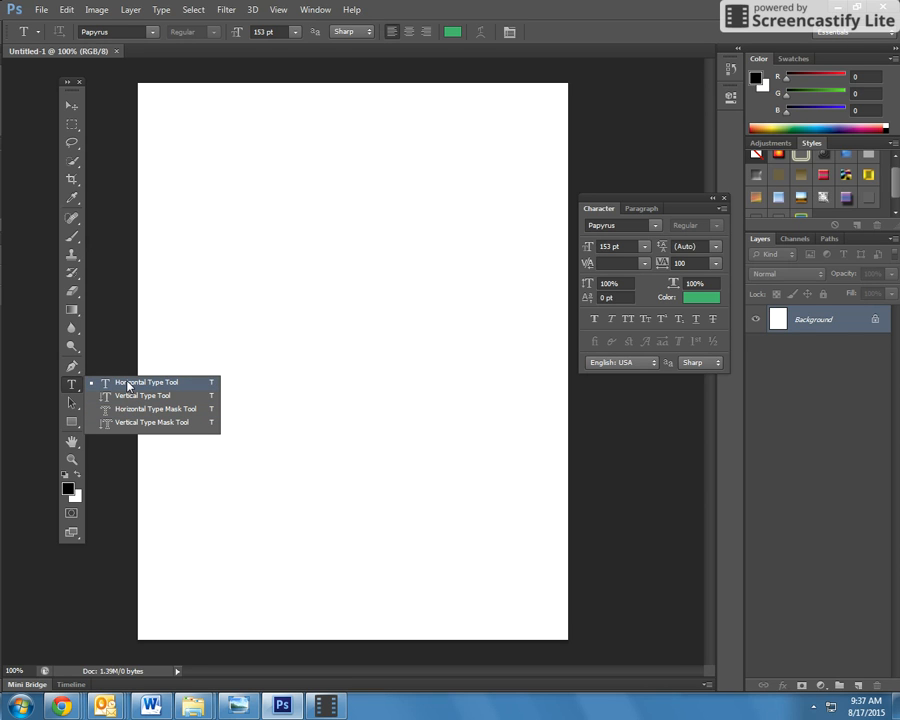
pyautogui.click(127, 385)
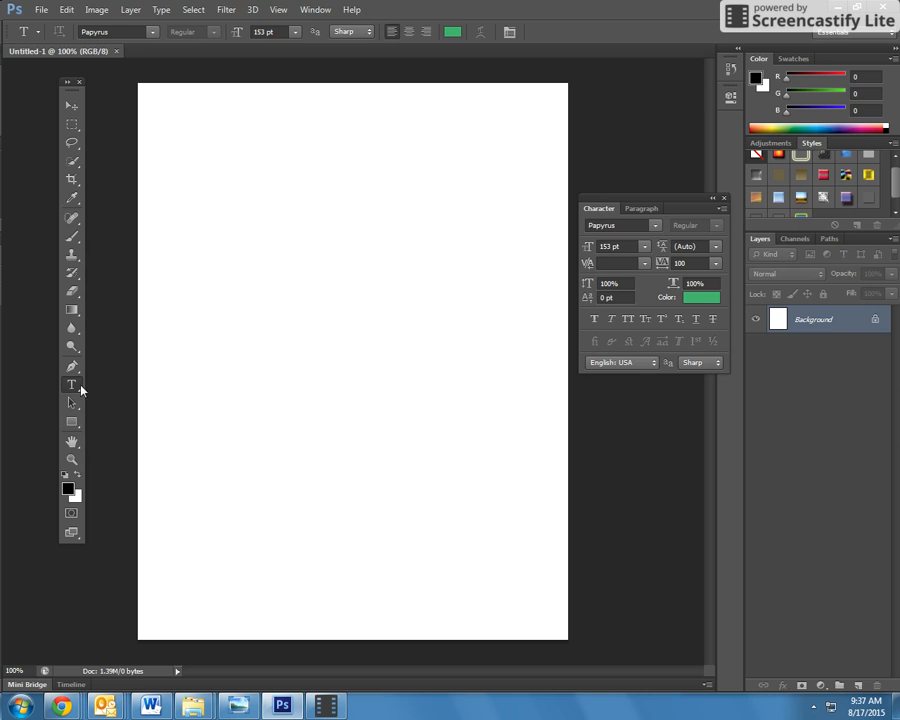
pyautogui.click(236, 309)
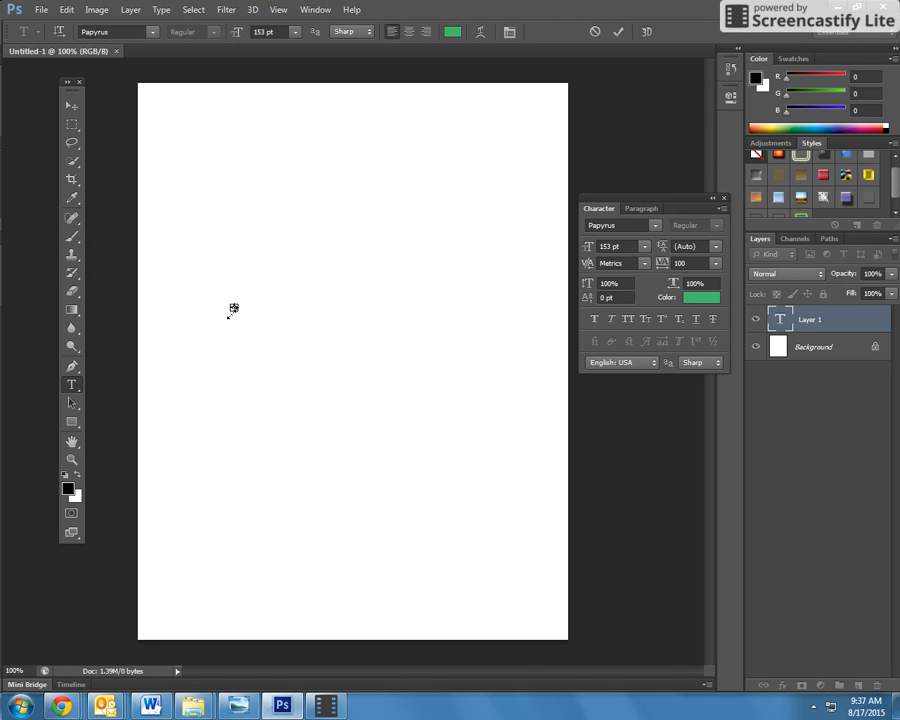
pyautogui.click(72, 106)
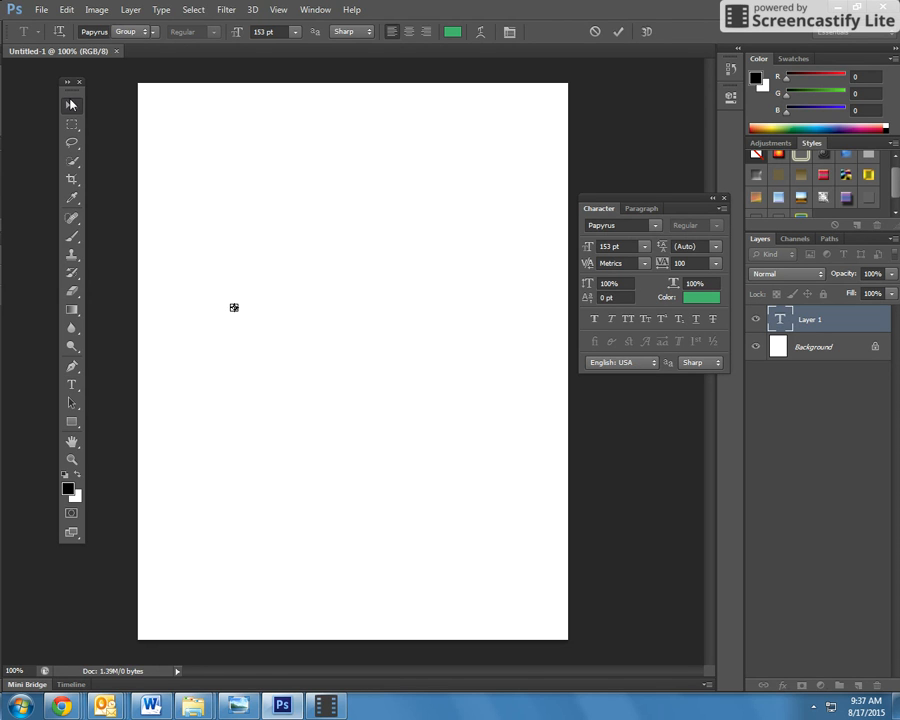
# - Start a new horizontal text in the upper half of the page and enter "Hello"
pyautogui.click(72, 385)
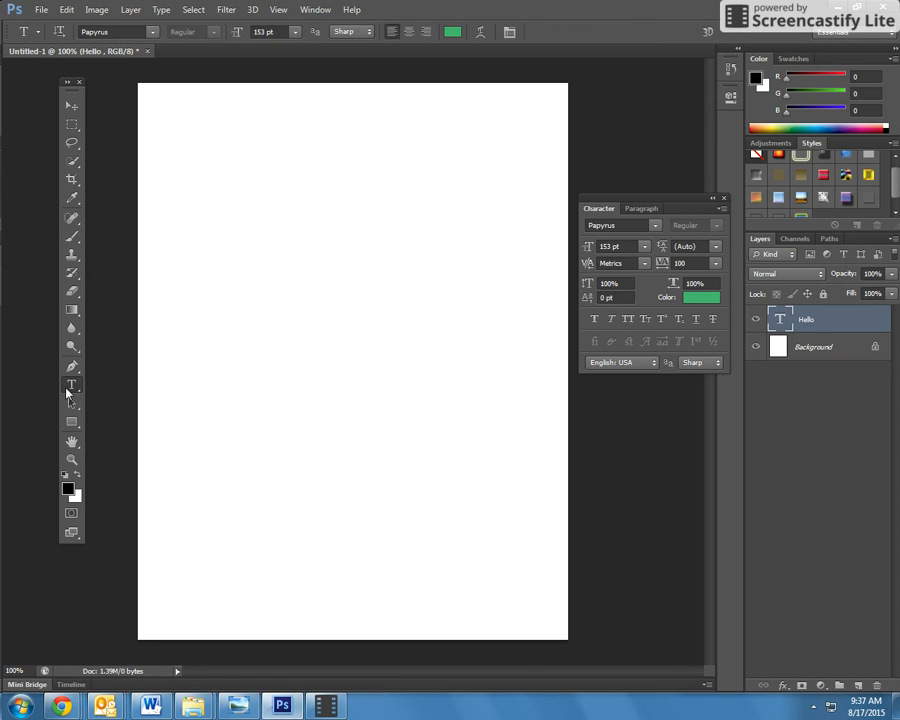
pyautogui.click(214, 315)
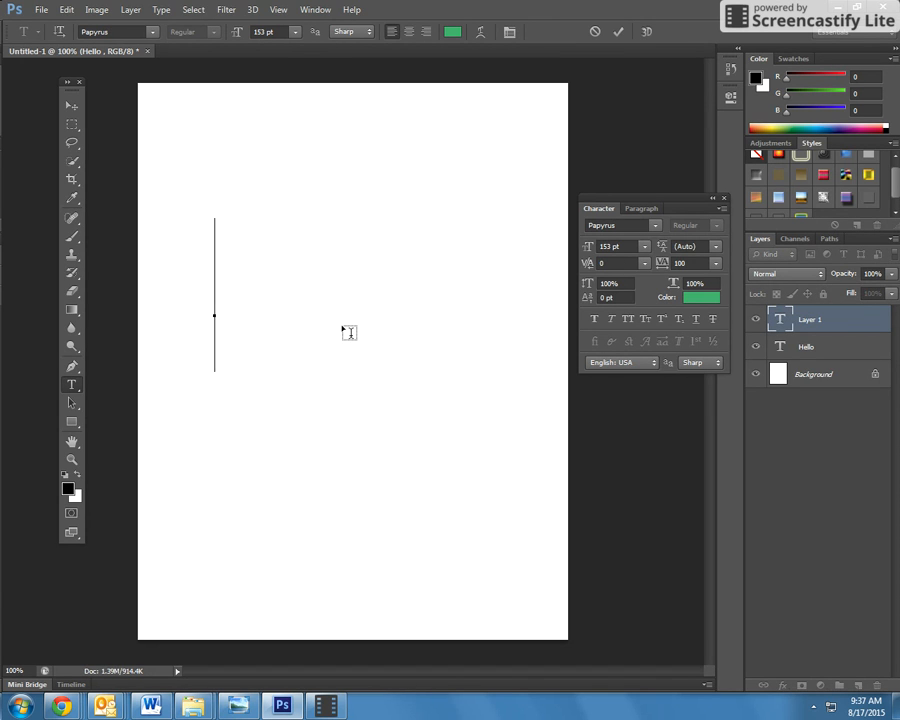
pyautogui.write('Hello')
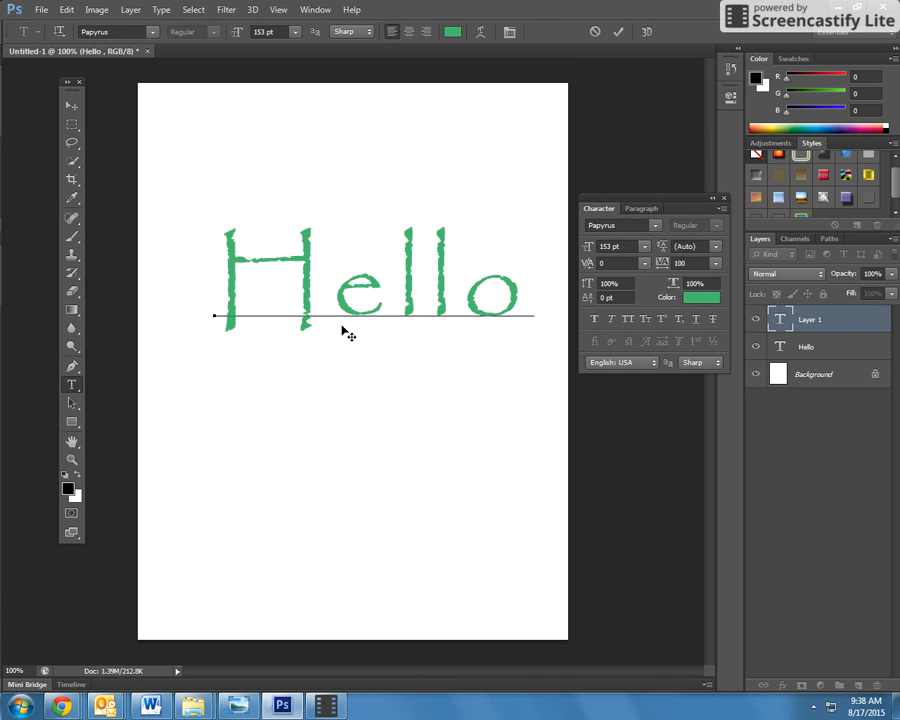
# - Delete the redundant lower "Hello" text layer and select the remaining "Hello" layer
pyautogui.click(817, 349)
pyautogui.moveTo(818, 350); pyautogui.dragTo(873, 689)
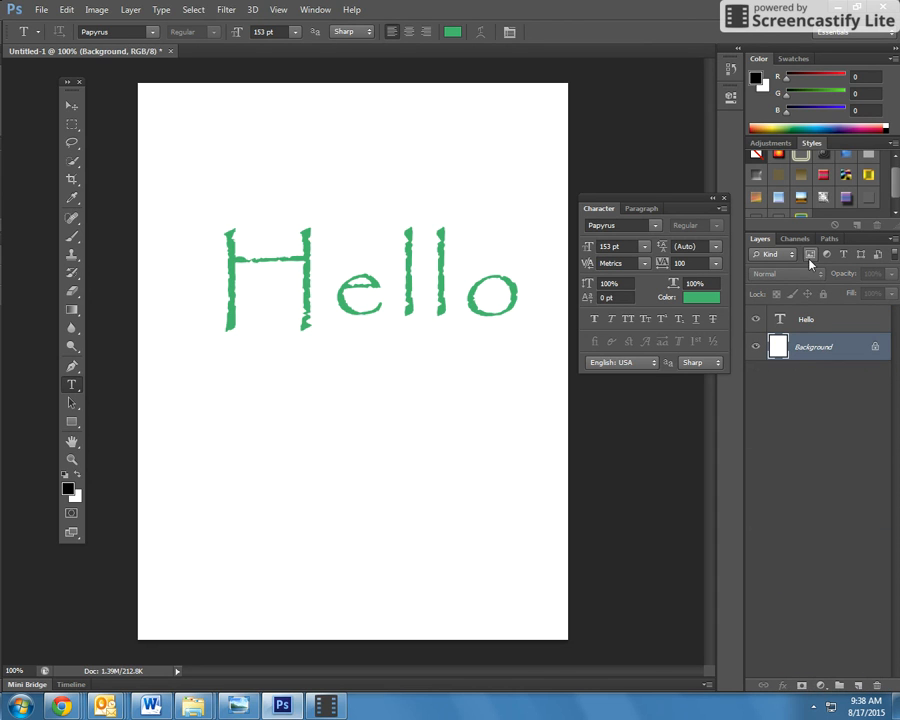
pyautogui.click(808, 322)
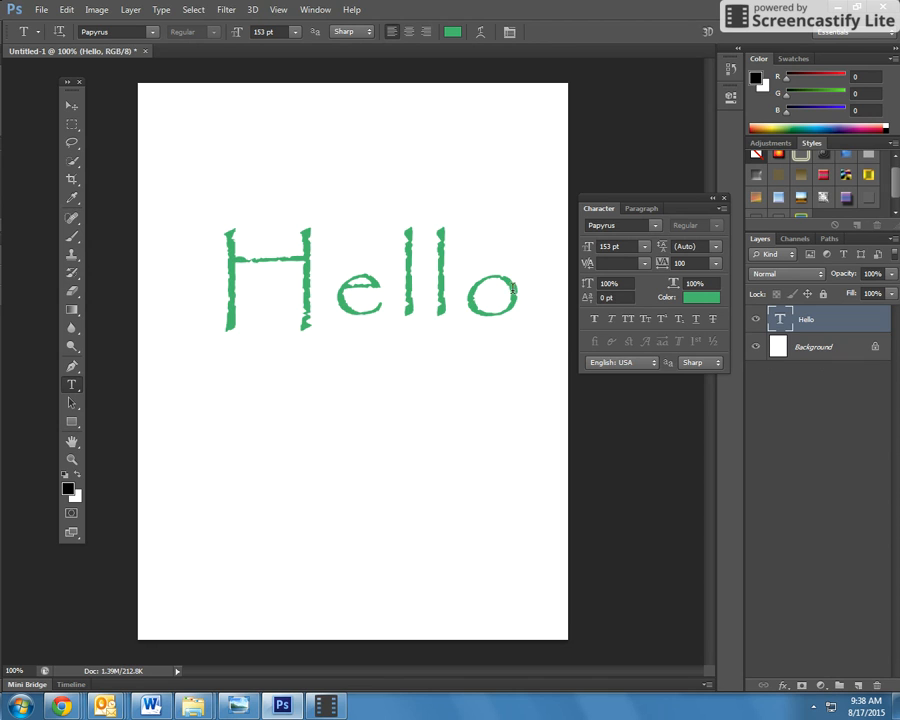
# - Change the font of the whole "Hello" text to Poplar Std and its size to 150 pt
pyautogui.moveTo(513, 289); pyautogui.dragTo(242, 280)
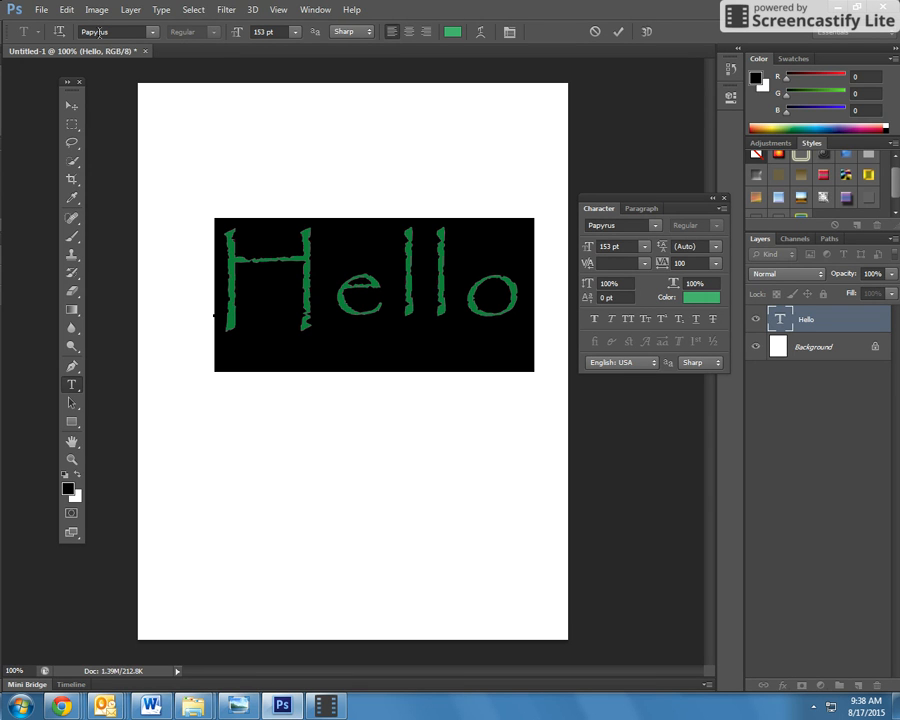
pyautogui.click(153, 33)
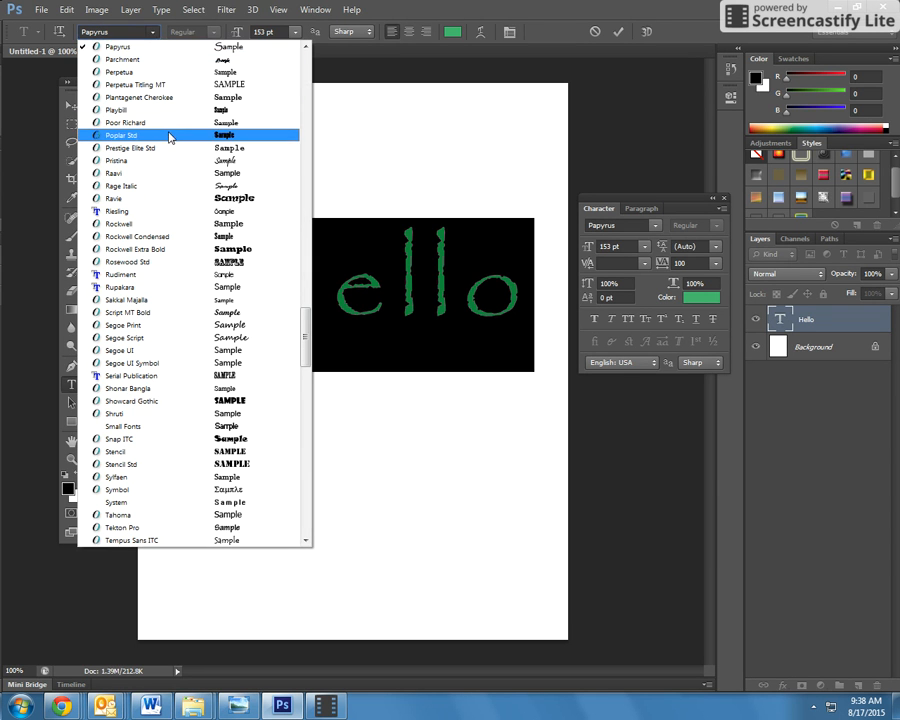
pyautogui.click(171, 136)
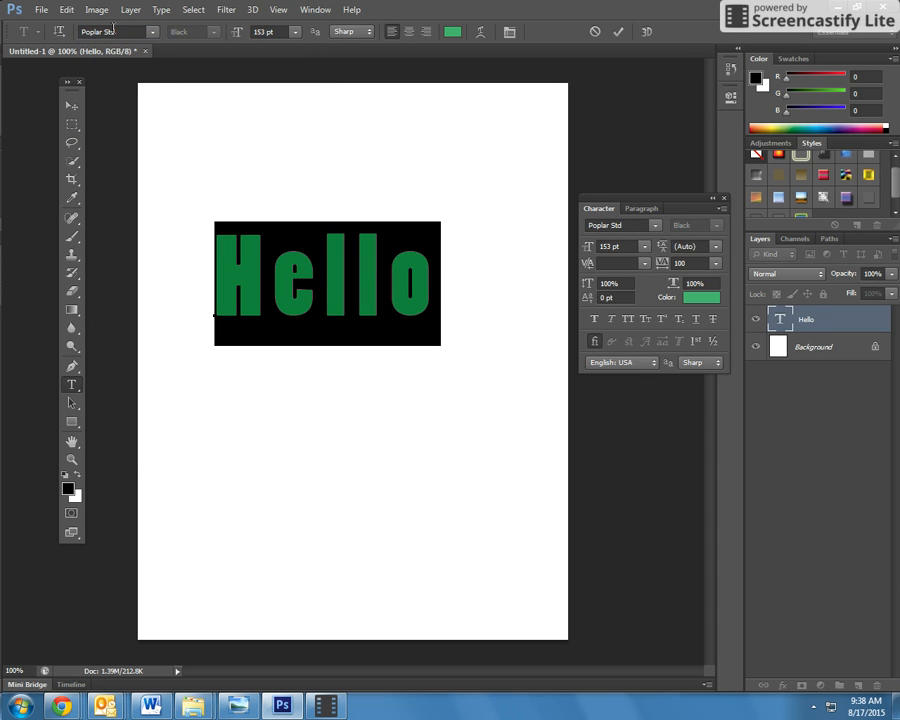
pyautogui.click(273, 32)
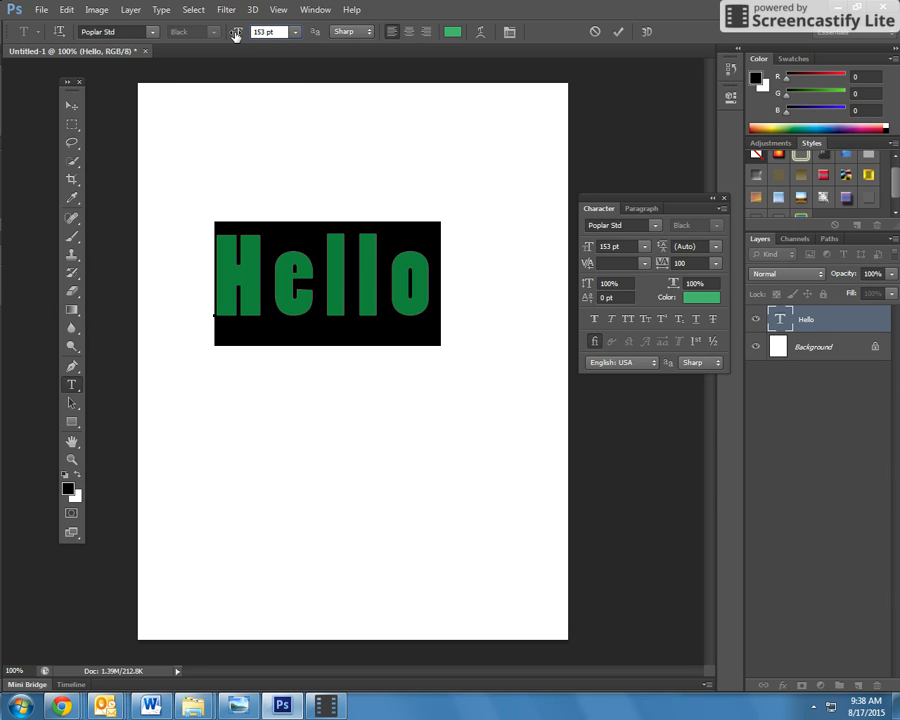
pyautogui.moveTo(235, 35)
pyautogui.mouseDown()
pyautogui.moveTo(284, 33)
pyautogui.moveTo(219, 36)
pyautogui.moveTo(231, 34)
pyautogui.mouseUp()
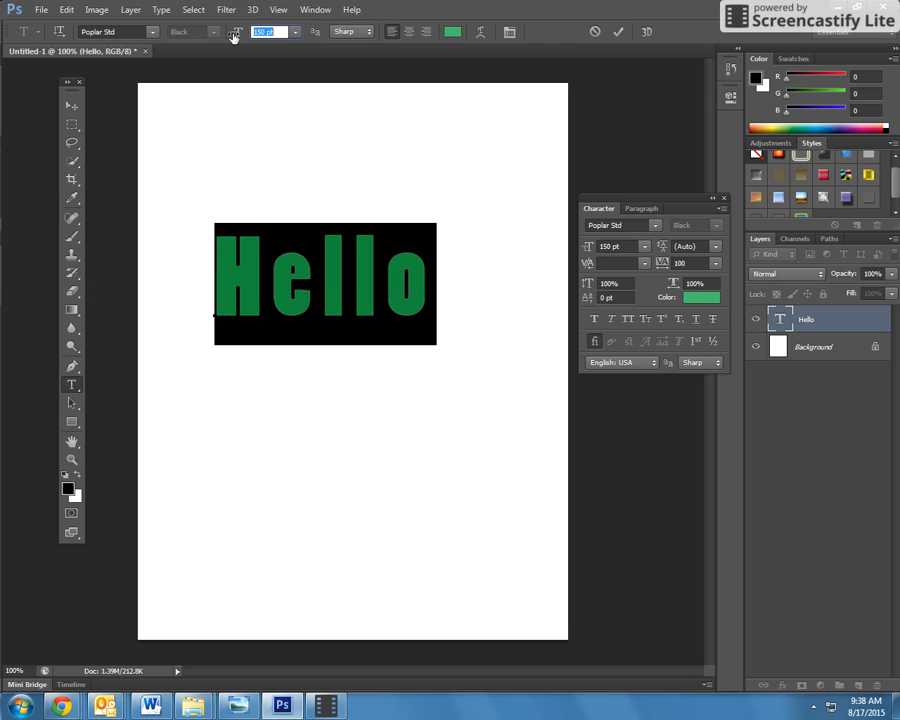
pyautogui.click(385, 280)
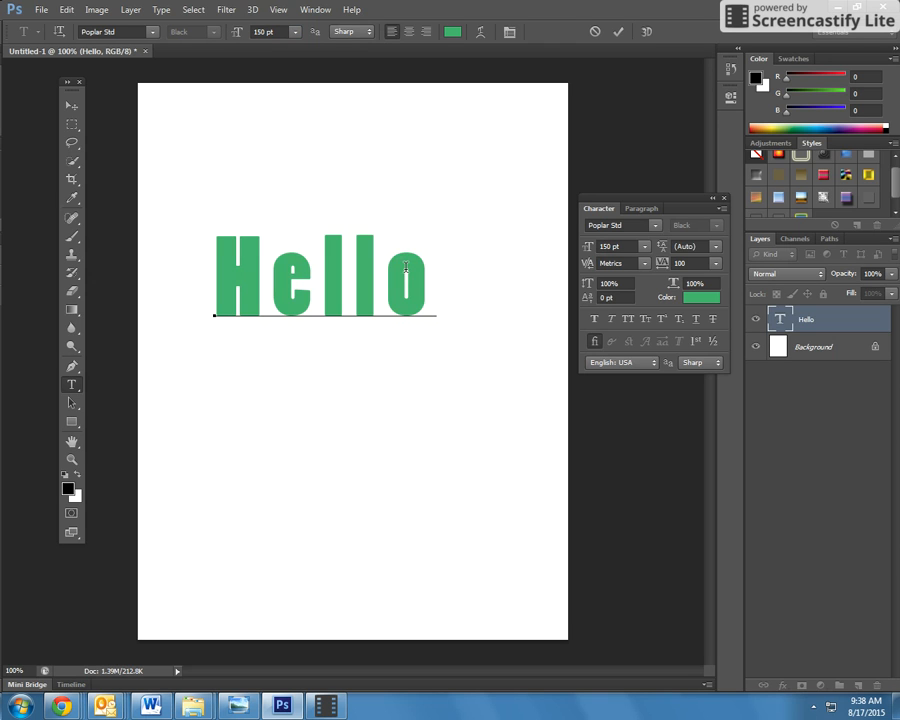
# - Try to set the font size to 175 pt with none of the letters selected
pyautogui.click(275, 32)
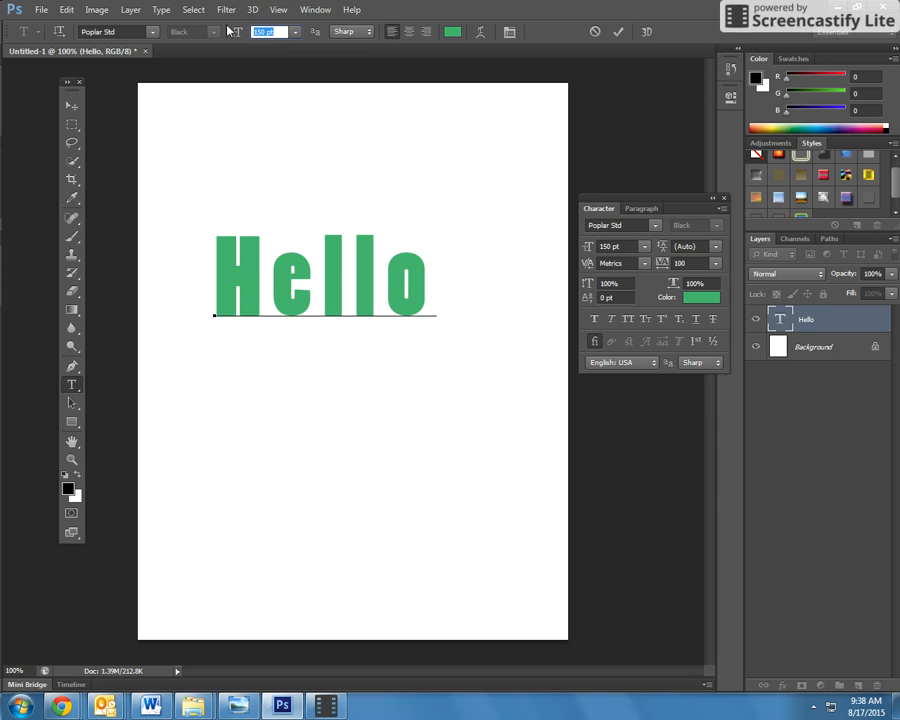
pyautogui.write('175')
pyautogui.press('Return')
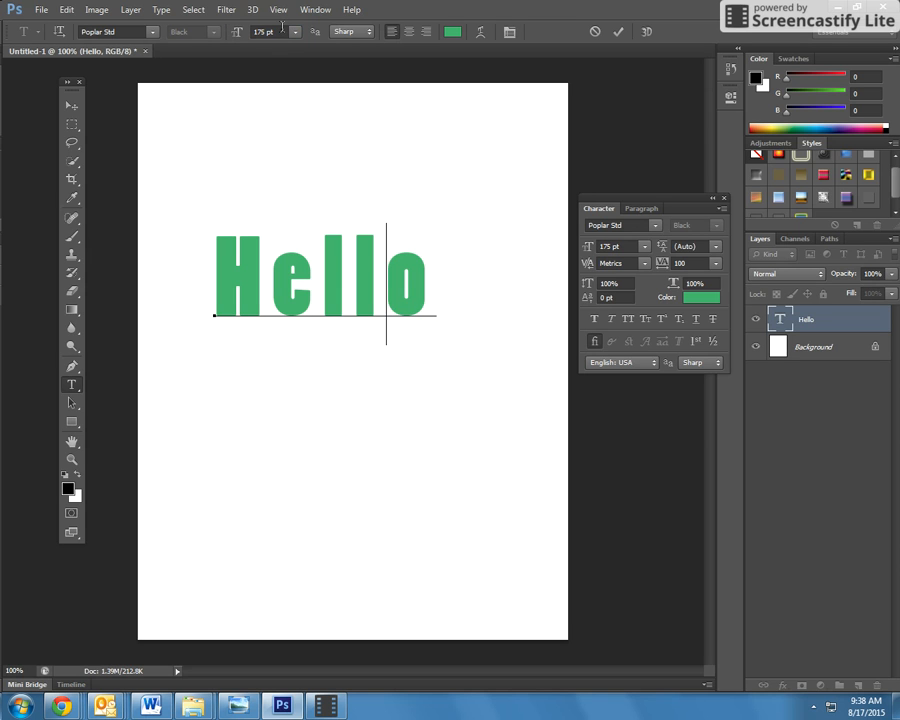
# - Select the whole word "Hello" and set its font size to 175 pt
pyautogui.moveTo(431, 268); pyautogui.dragTo(178, 270)
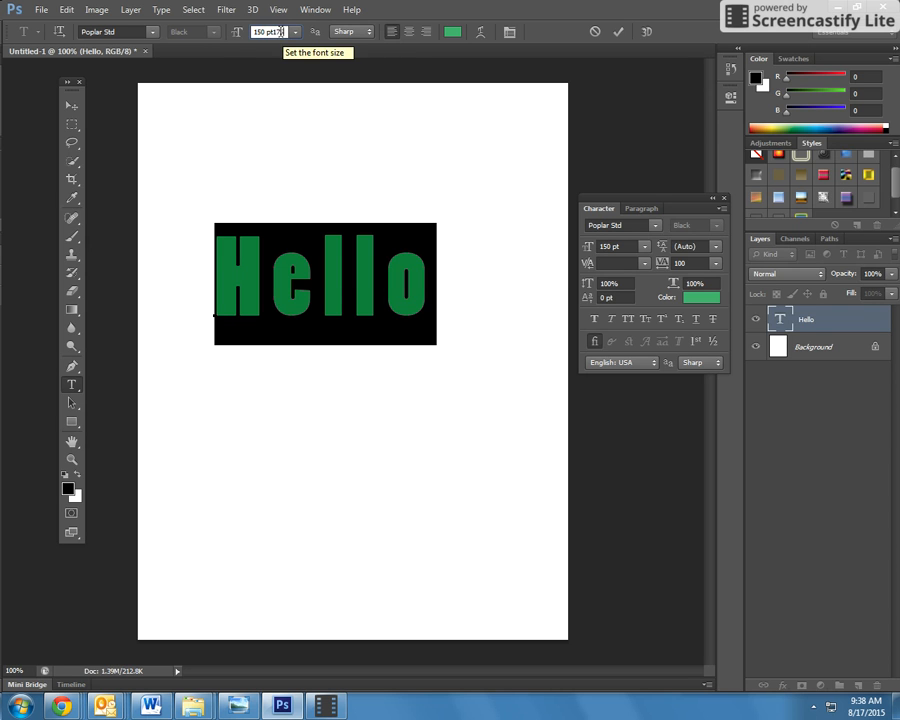
pyautogui.press('Return')
pyautogui.click(453, 276)
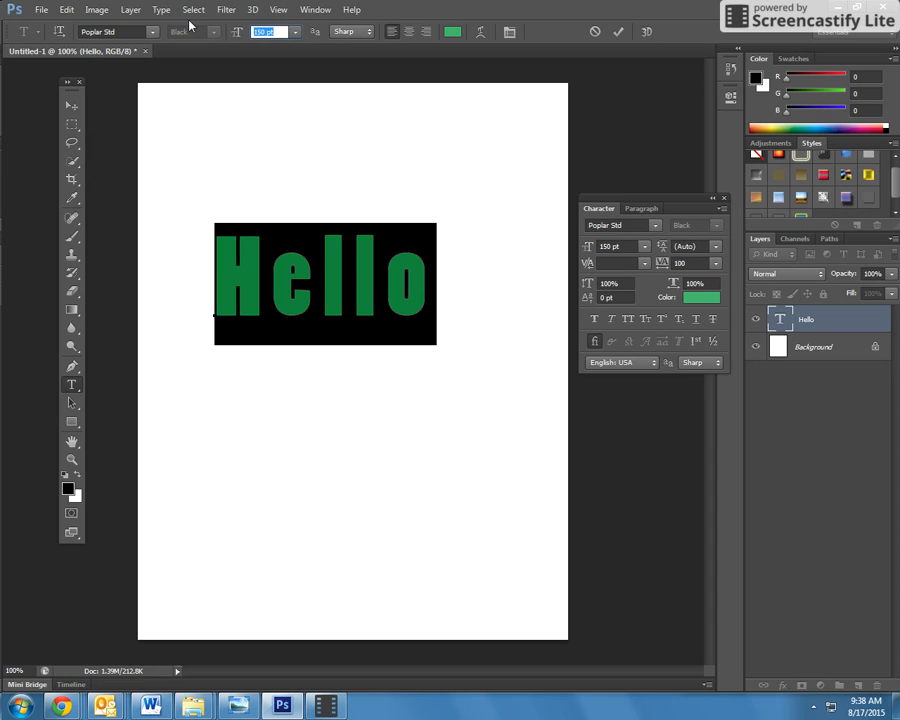
pyautogui.write('1')
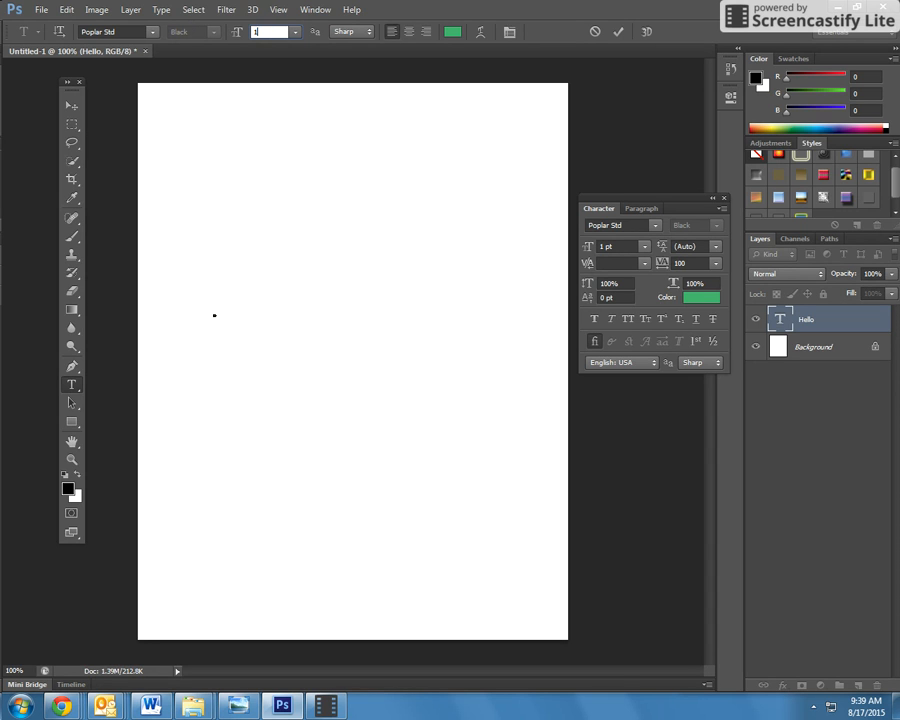
pyautogui.write('75')
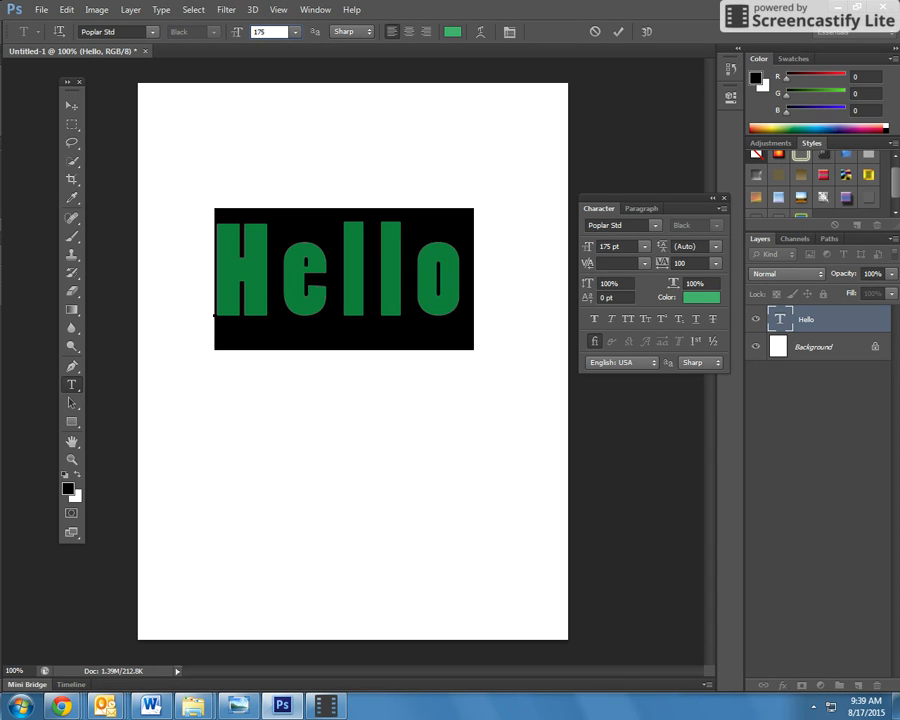
# - Recolor the entire "Hello" text to a bright purple
pyautogui.moveTo(478, 283); pyautogui.dragTo(212, 285)
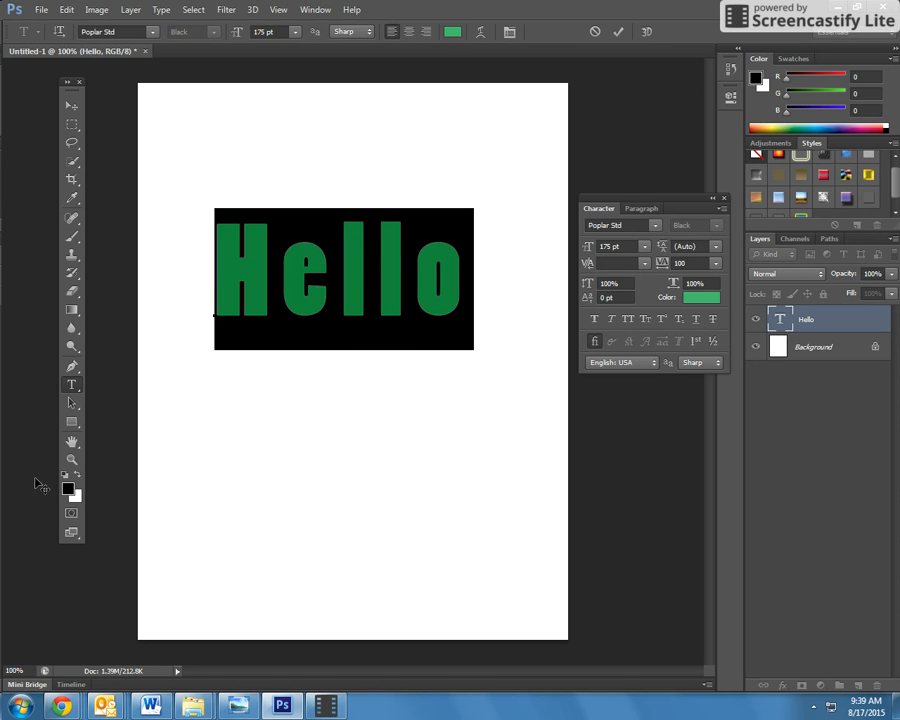
pyautogui.click(455, 30)
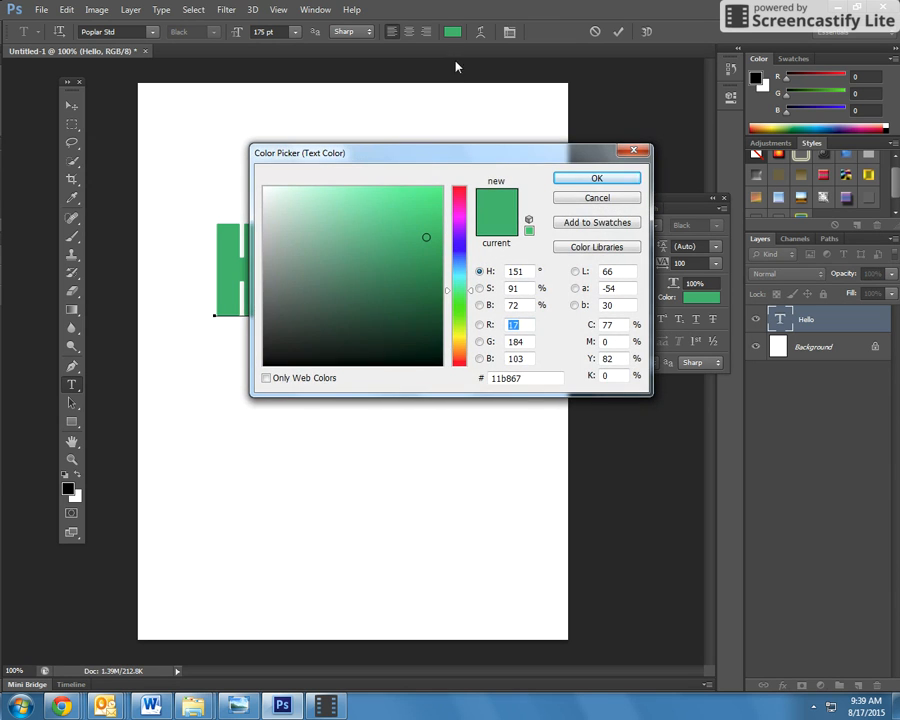
pyautogui.moveTo(474, 297); pyautogui.dragTo(471, 231)
pyautogui.click(418, 201)
pyautogui.click(568, 181)
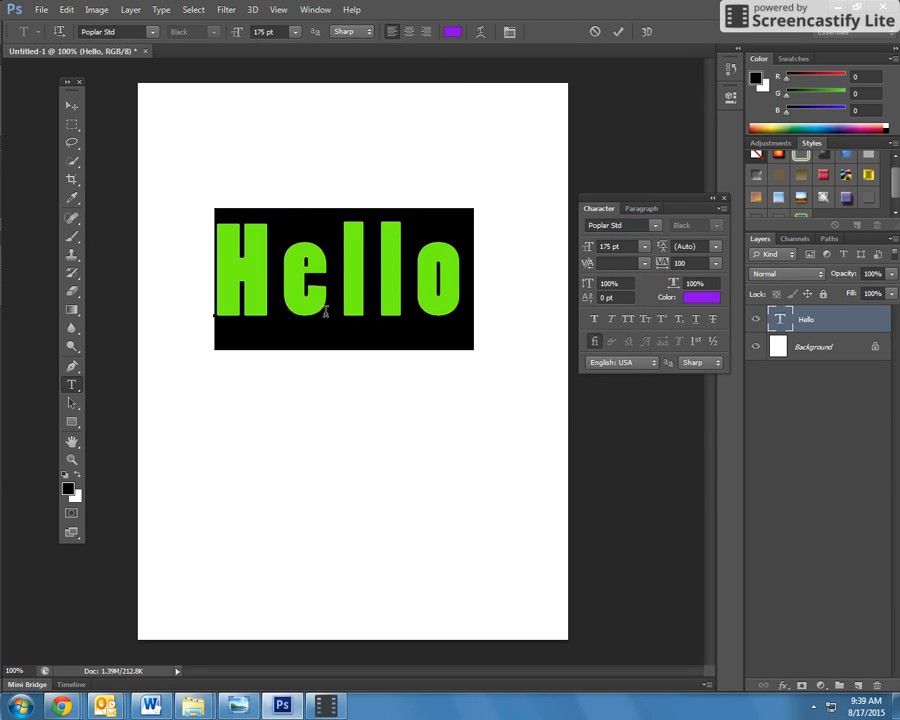
pyautogui.click(336, 300)
# - Try the Arc Lower and Flag warps on the "Hello" text, giving Flag +35% horizontal and +31% vertical distortion, and discard the warp
pyautogui.moveTo(468, 281); pyautogui.dragTo(237, 275)
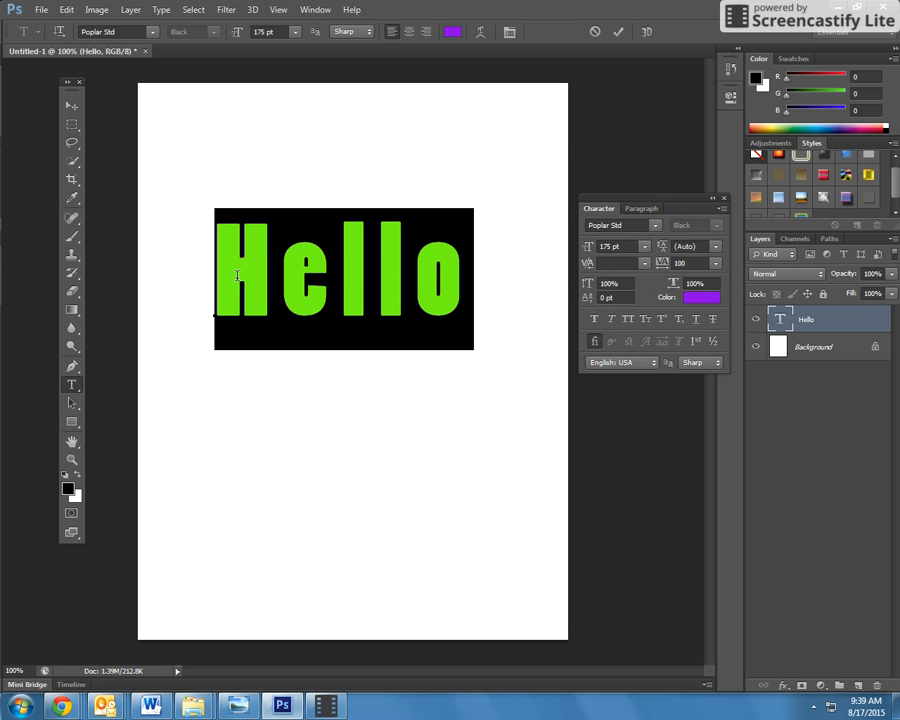
pyautogui.click(480, 37)
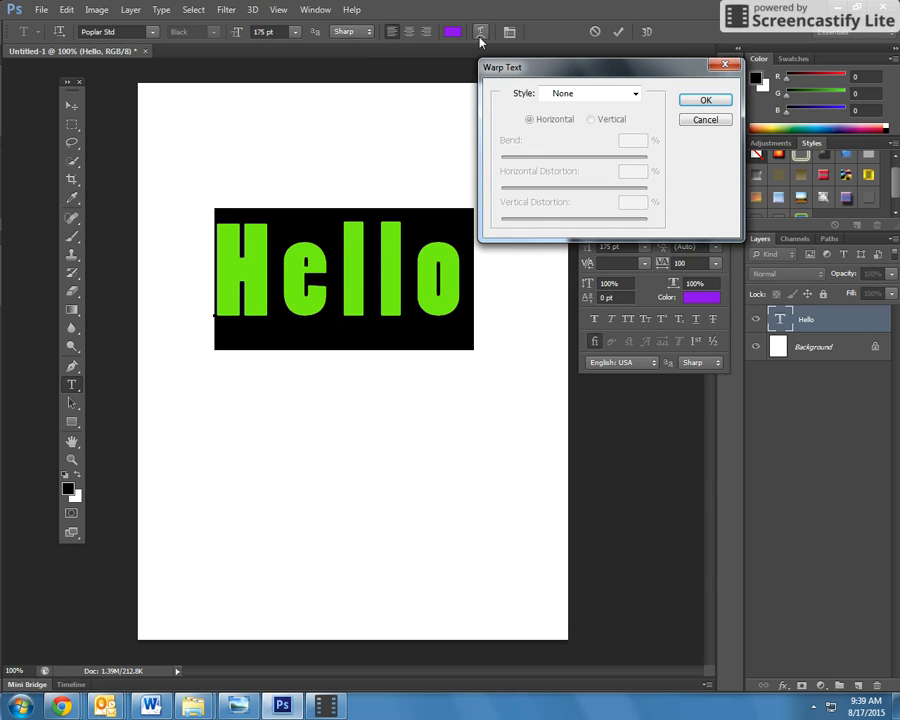
pyautogui.click(595, 93)
pyautogui.click(583, 149)
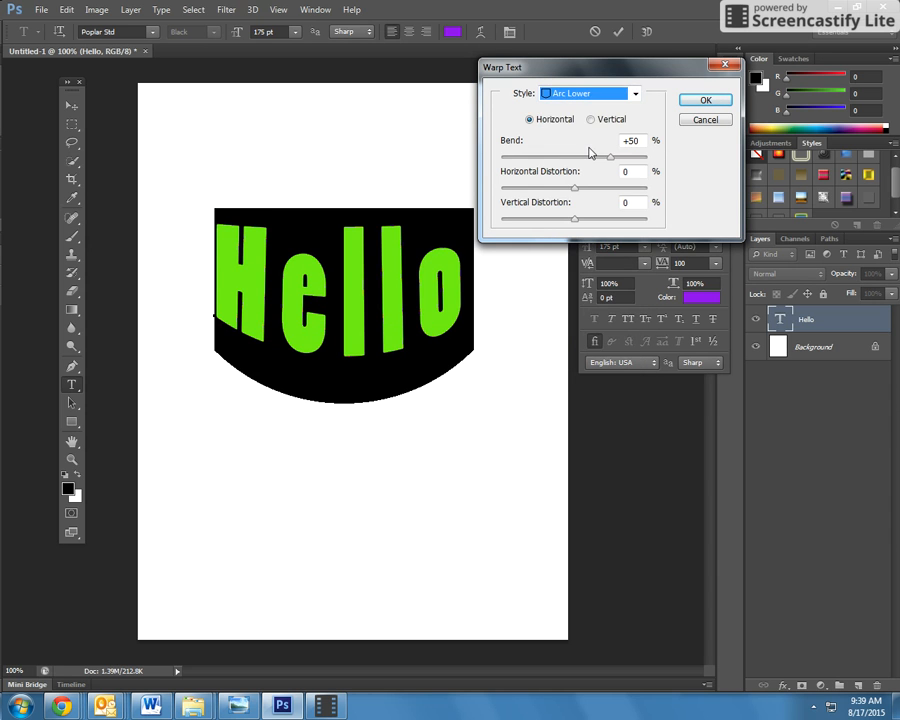
pyautogui.click(587, 97)
pyautogui.click(570, 253)
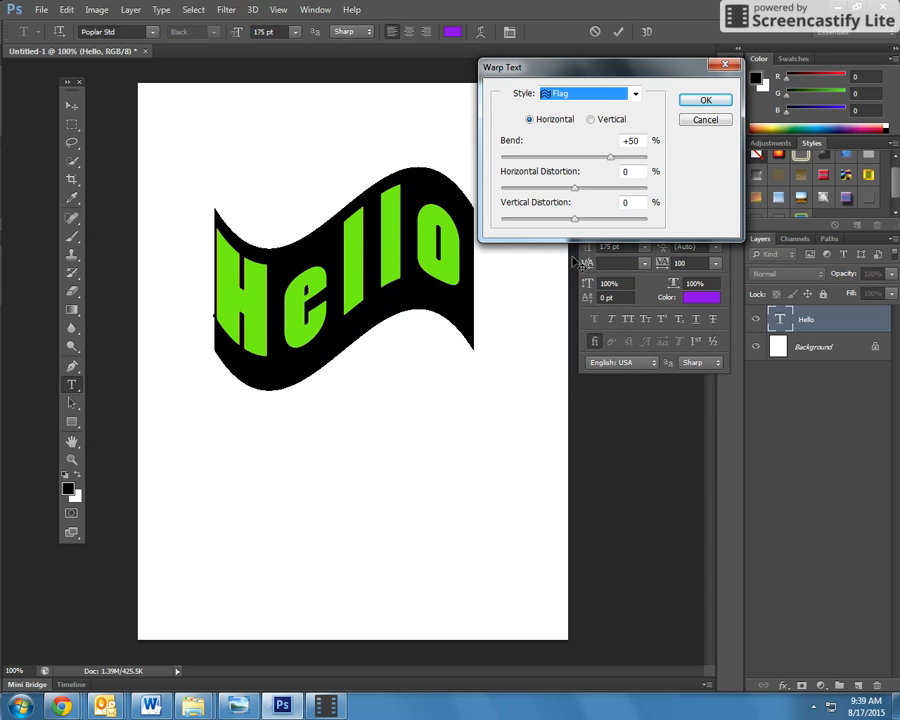
pyautogui.moveTo(574, 188); pyautogui.dragTo(596, 220)
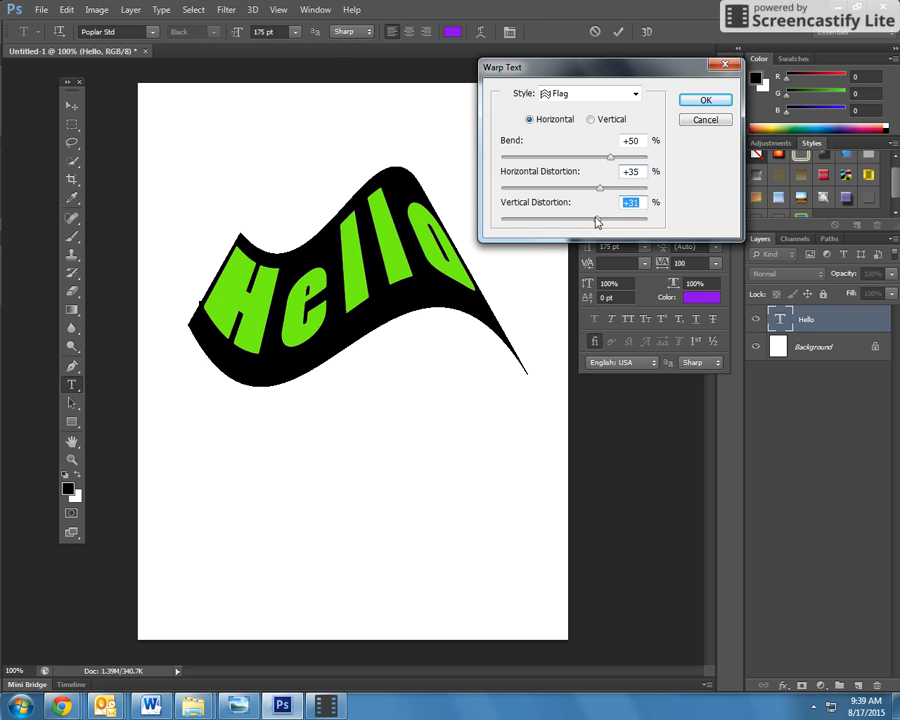
pyautogui.click(705, 120)
# - Reselect the whole word "Hello" and set its letter tracking to 180 using the Character settings
pyautogui.click(458, 290)
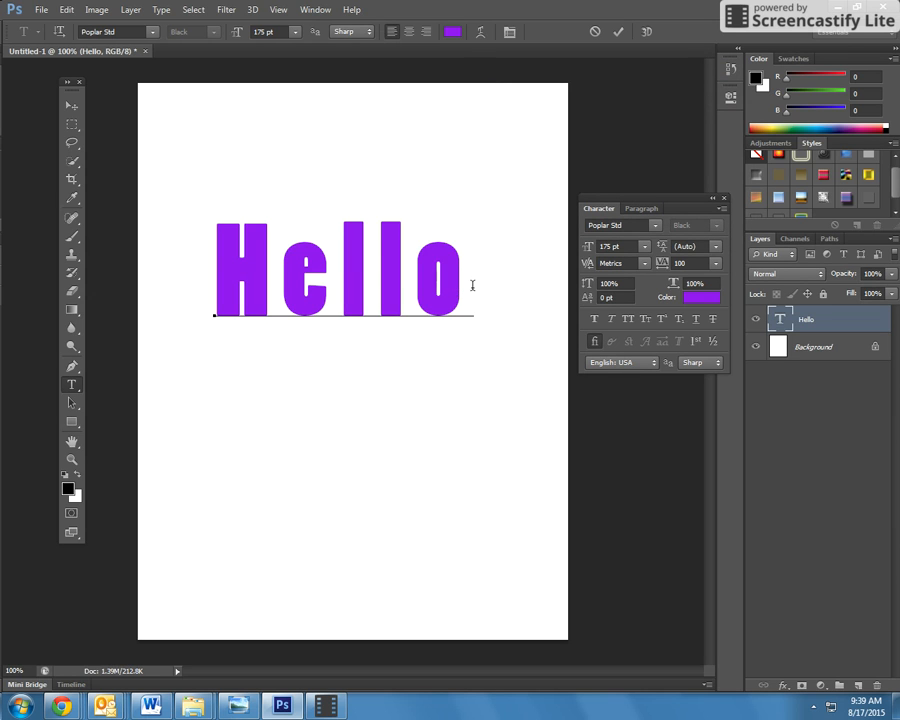
pyautogui.moveTo(474, 288); pyautogui.dragTo(216, 288)
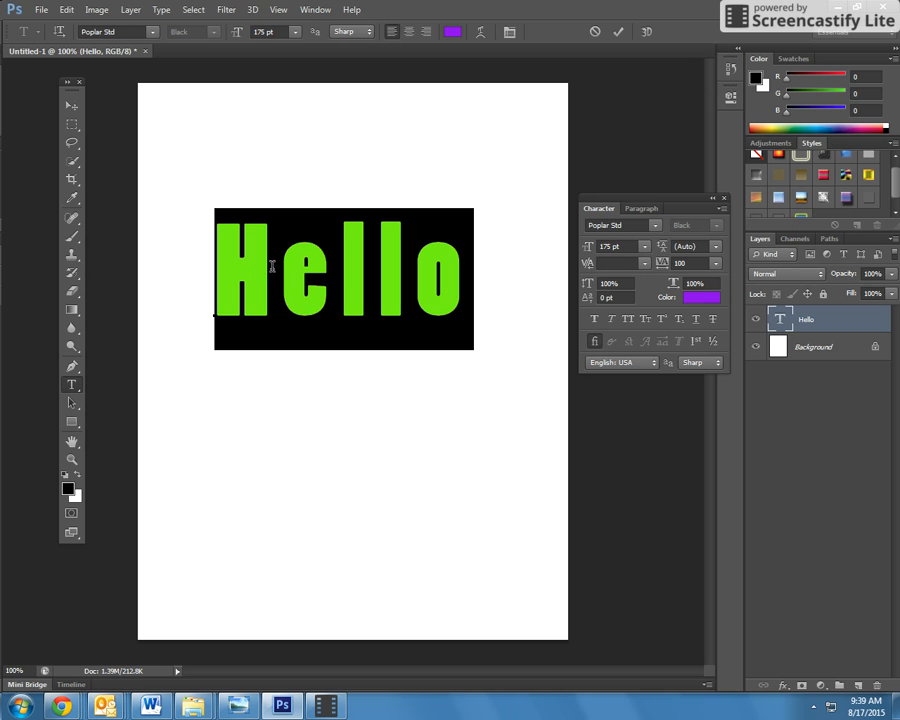
pyautogui.click(315, 12)
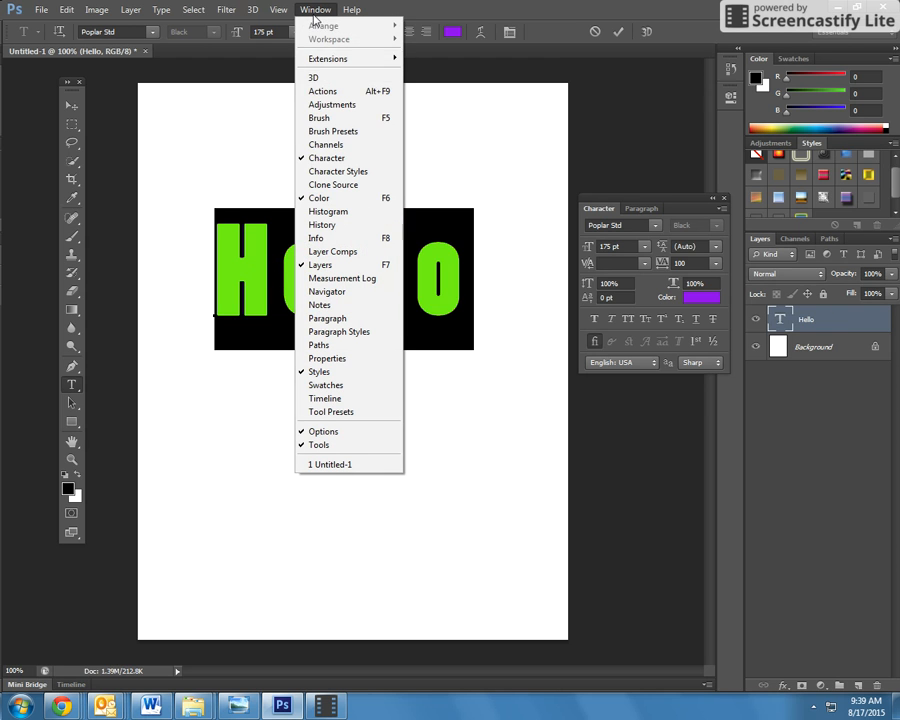
pyautogui.click(322, 160)
pyautogui.click(315, 10)
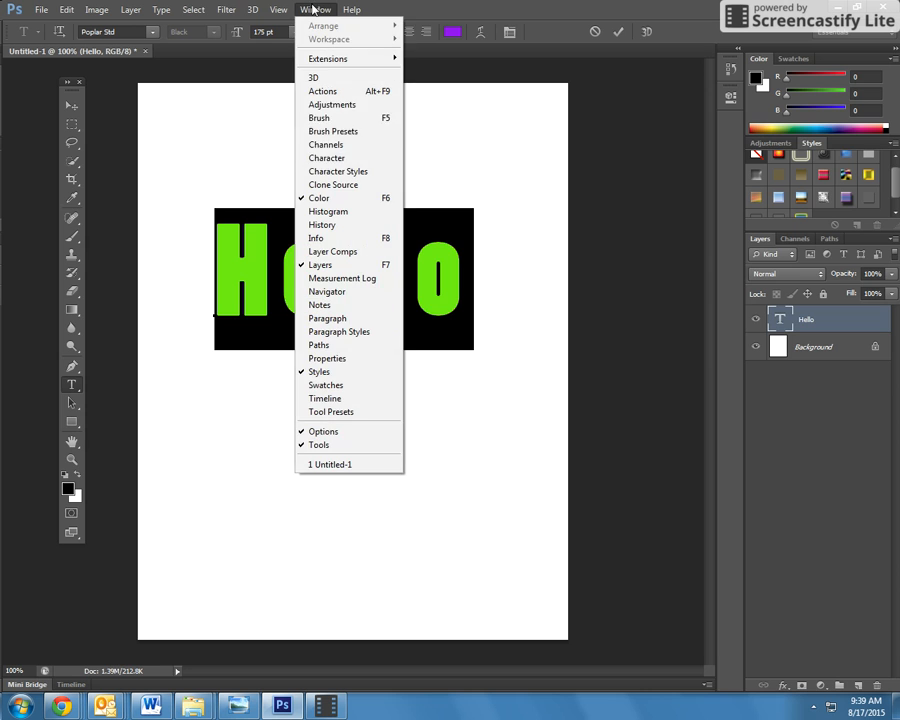
pyautogui.click(324, 160)
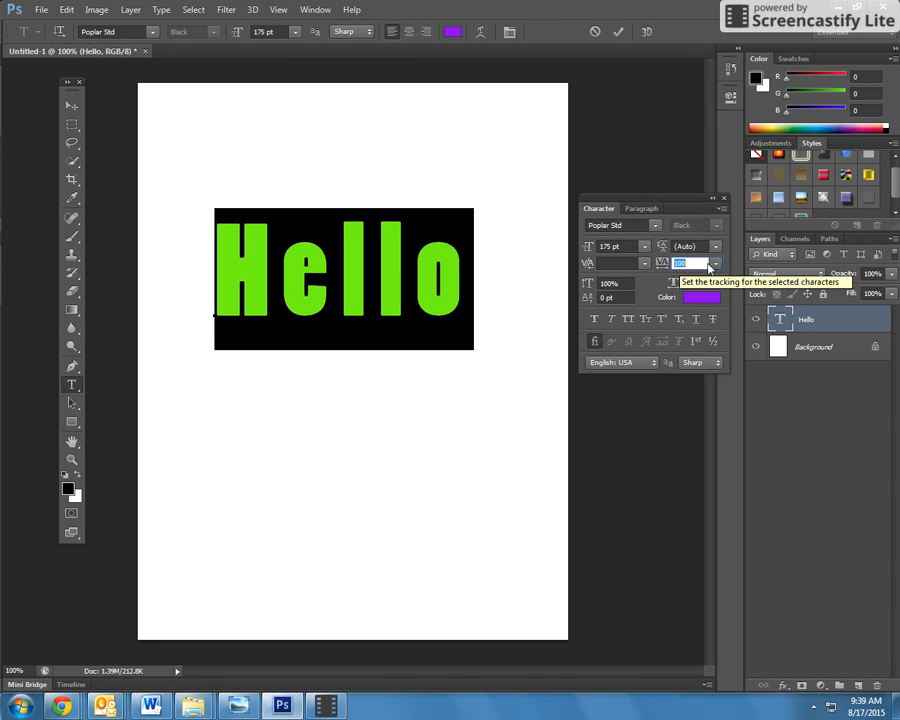
pyautogui.click(716, 263)
pyautogui.click(703, 492)
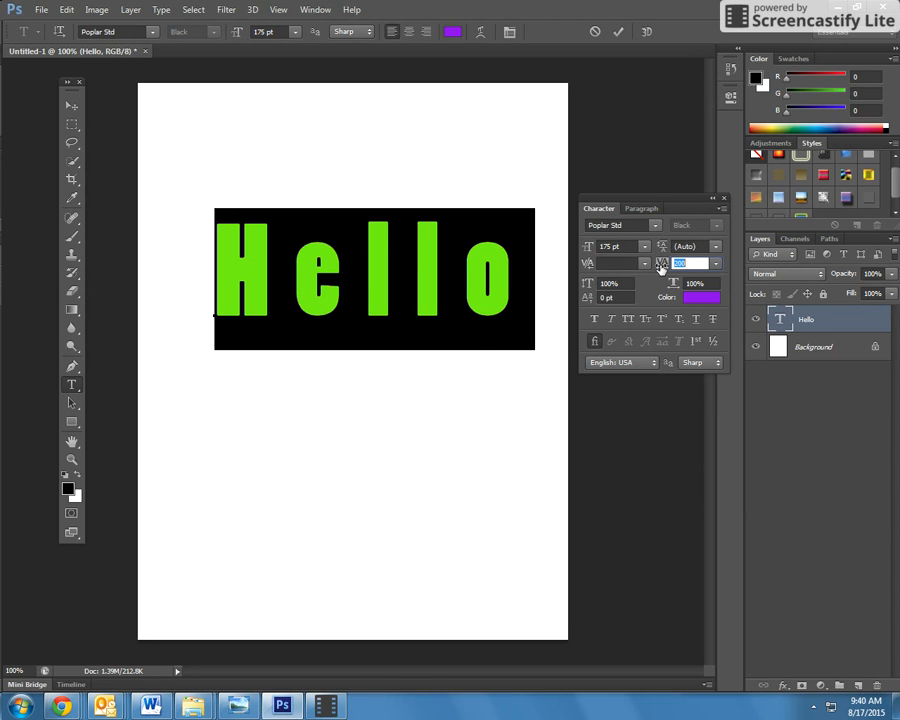
pyautogui.moveTo(660, 268)
pyautogui.mouseDown()
pyautogui.moveTo(669, 268)
pyautogui.moveTo(651, 271)
pyautogui.moveTo(660, 270)
pyautogui.mouseUp()
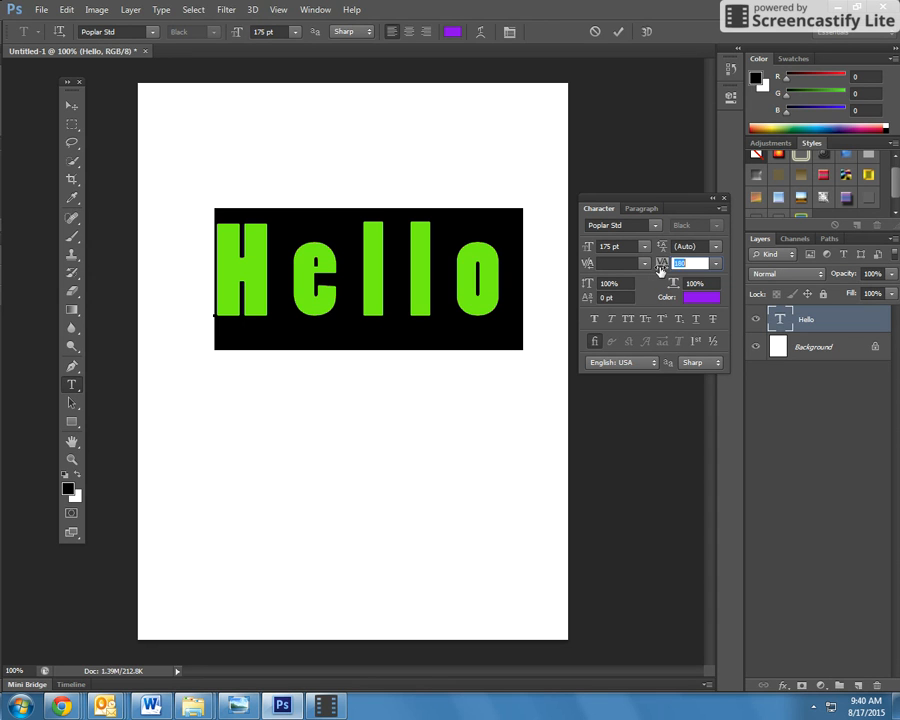
# - Move the purple "Hello" text up so it sits roughly centered near the top of the page
pyautogui.click(70, 106)
pyautogui.moveTo(240, 287); pyautogui.dragTo(186, 186)
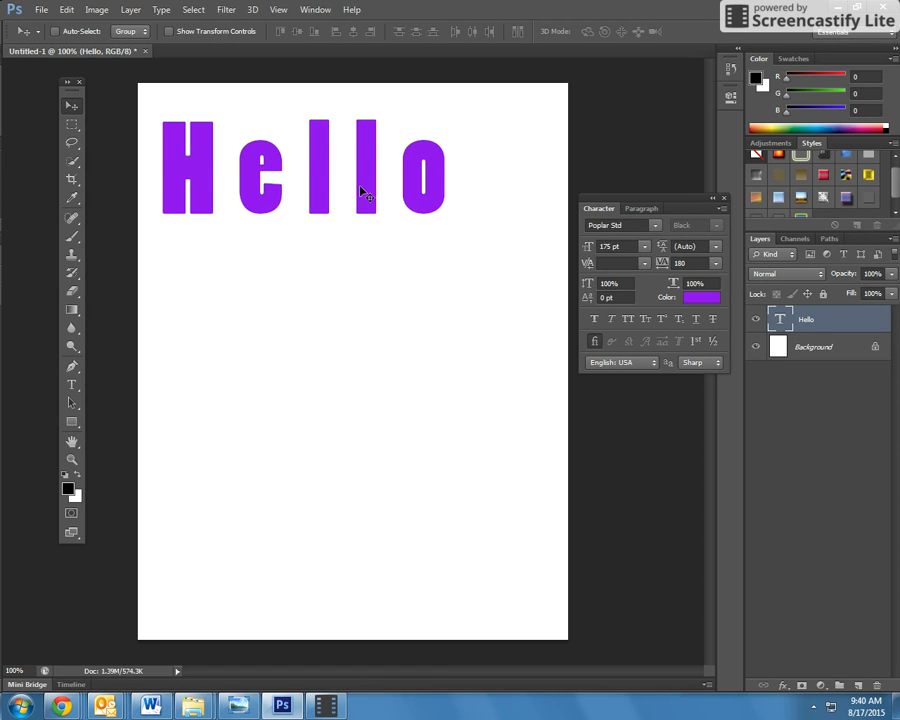
pyautogui.moveTo(369, 199); pyautogui.dragTo(386, 199)
pyautogui.moveTo(380, 155); pyautogui.dragTo(400, 177)
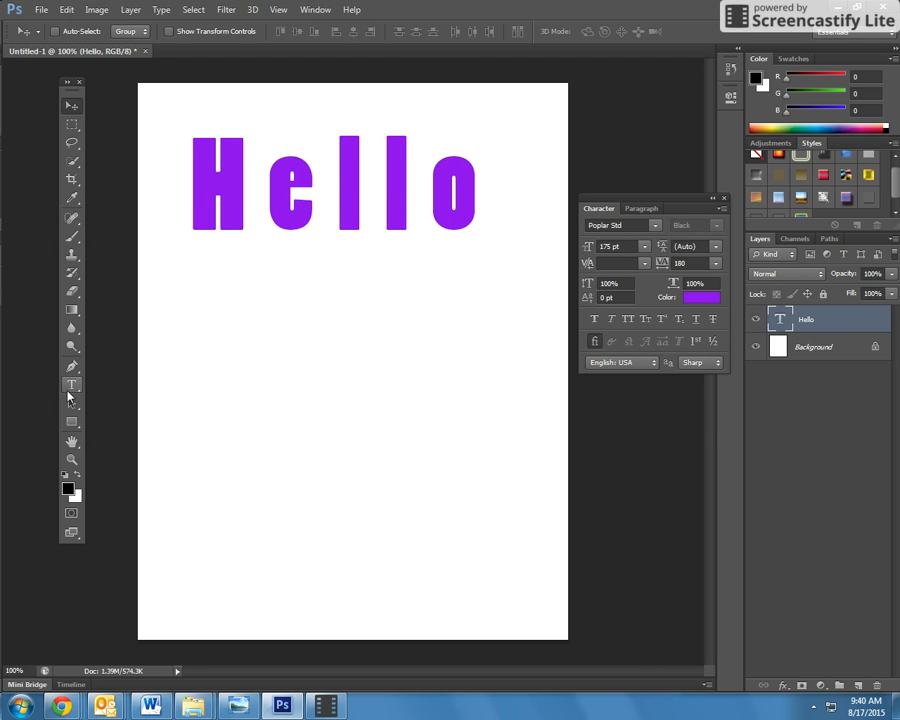
# - Add a second text layer reading "Hello" below the first one
pyautogui.click(71, 386)
pyautogui.click(207, 366)
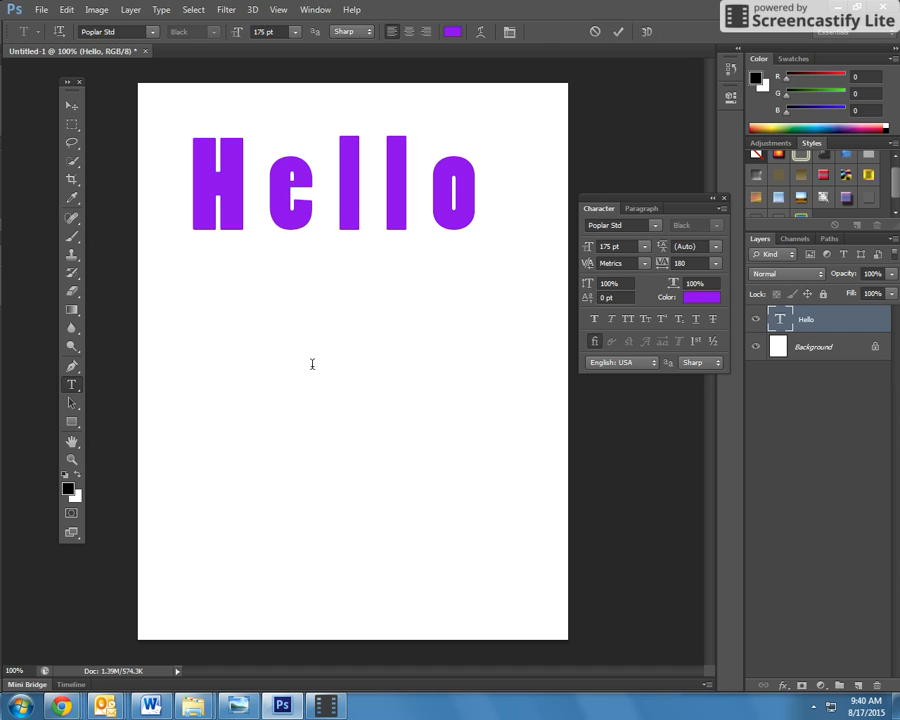
pyautogui.write('Helo')
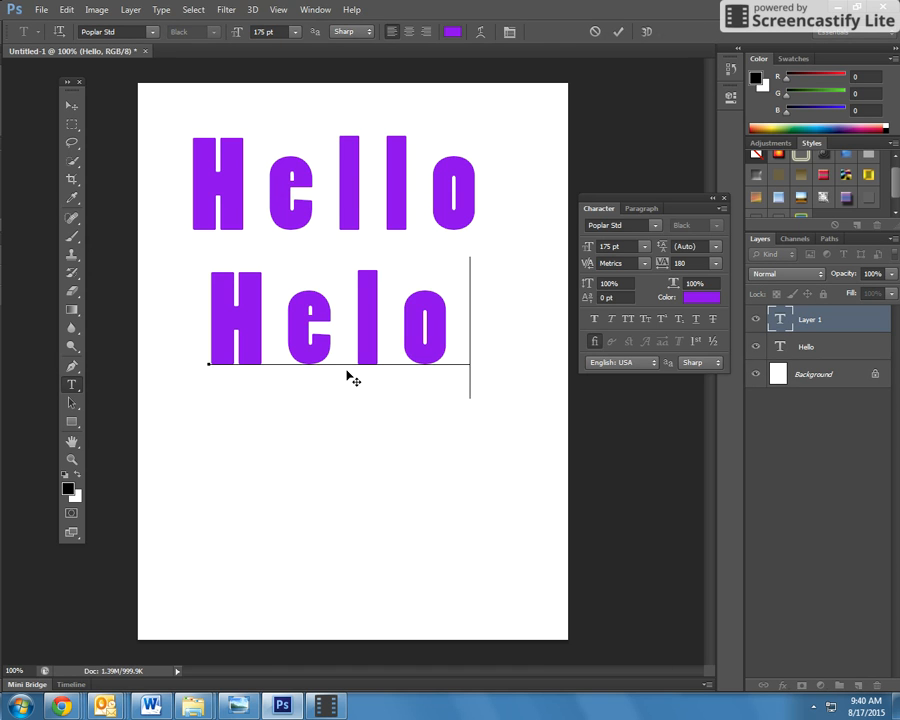
pyautogui.press('BackSpace')
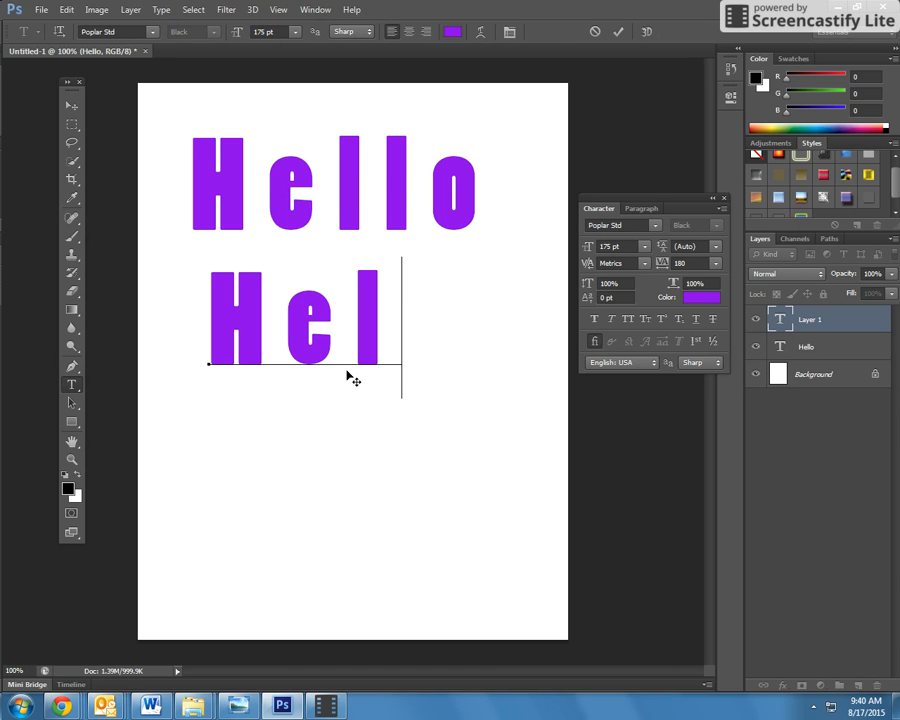
pyautogui.write('lo')
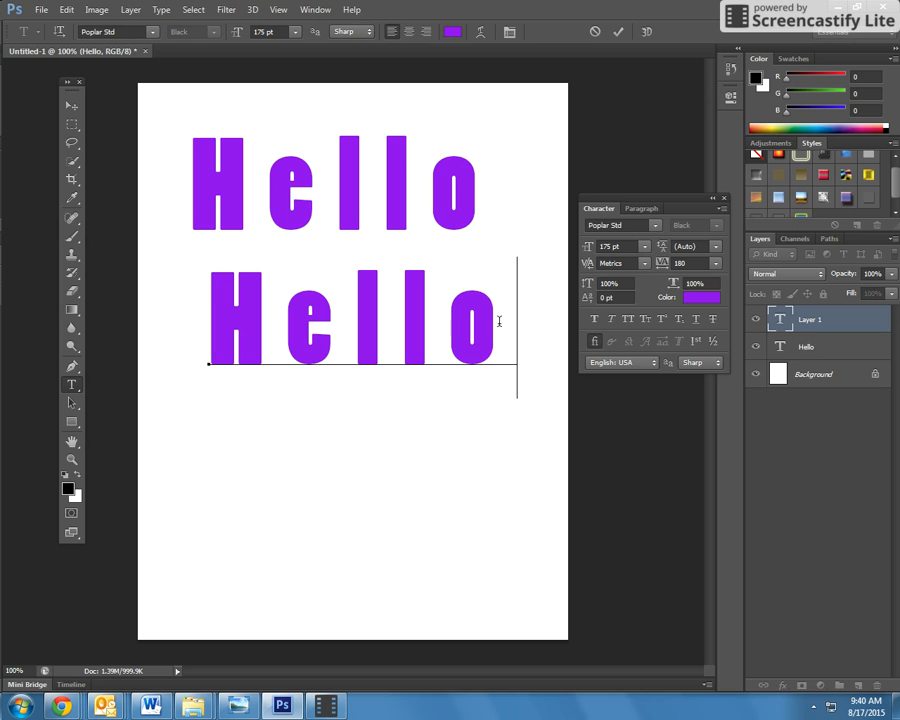
# - Change the font of the whole lower "Hello" text to Rosewood Std and tighten its tracking to -40
pyautogui.moveTo(500, 316); pyautogui.dragTo(175, 327)
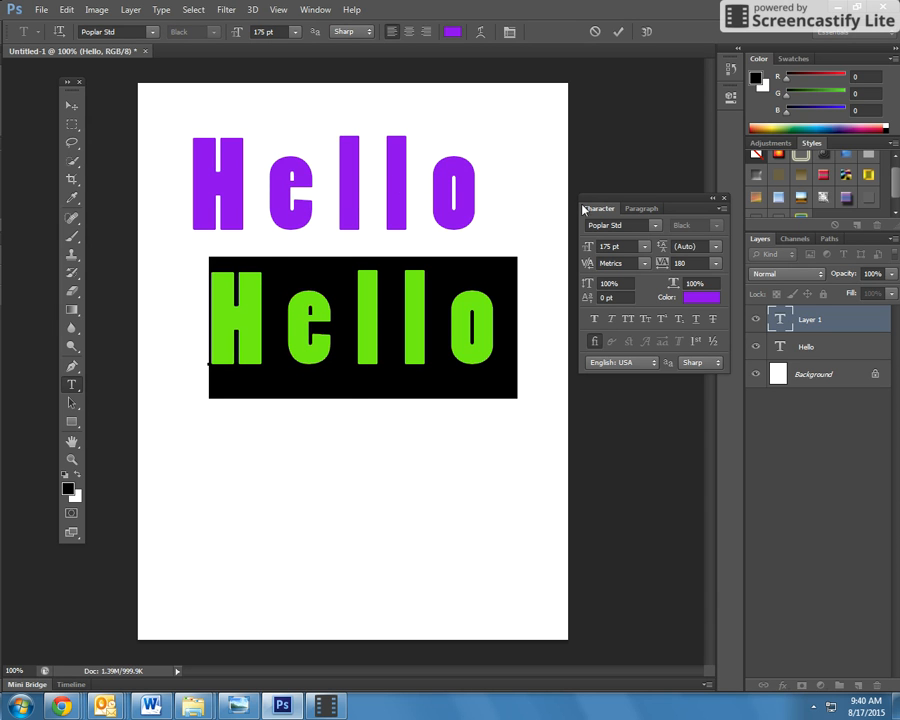
pyautogui.click(148, 32)
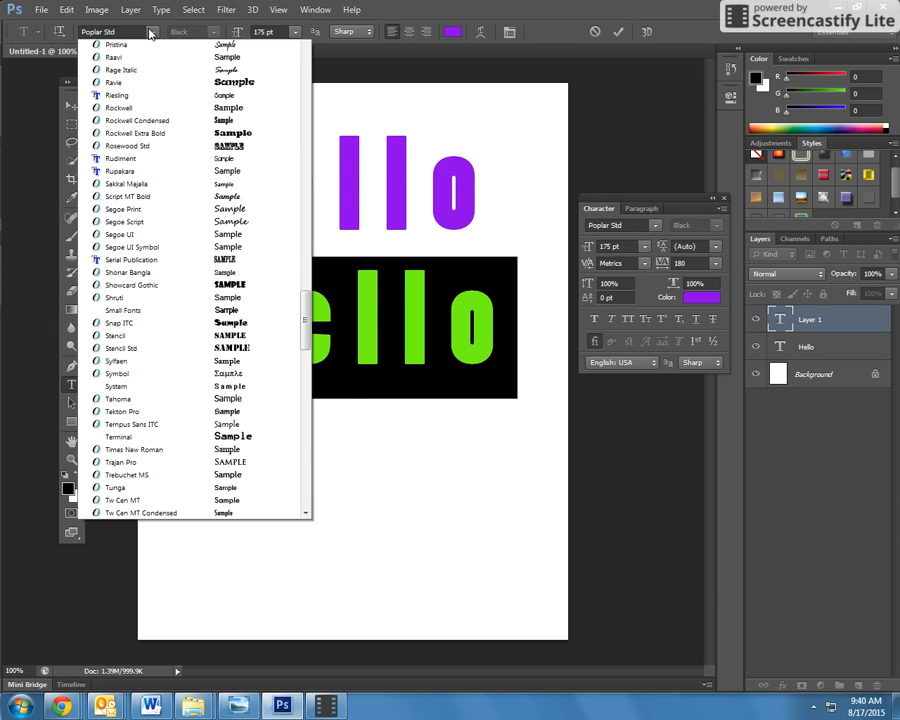
pyautogui.scroll(1, 169, 124)
pyautogui.click(181, 177)
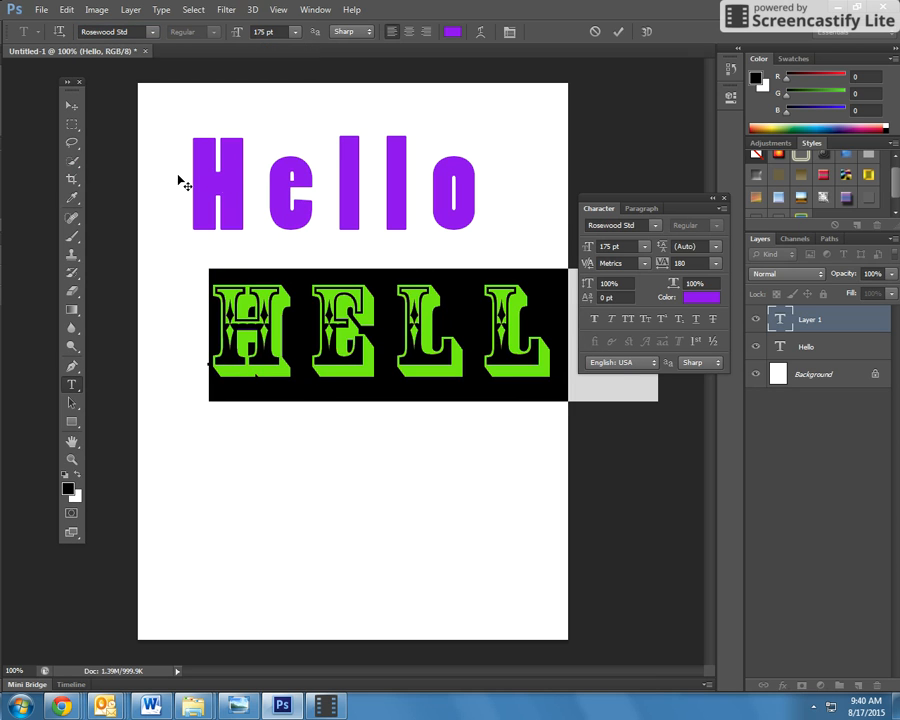
pyautogui.moveTo(661, 263)
pyautogui.mouseDown()
pyautogui.moveTo(643, 263)
pyautogui.moveTo(655, 265)
pyautogui.mouseUp()
# - Recolor the entire lower "Hello" text to a medium sea green
pyautogui.moveTo(531, 347); pyautogui.dragTo(233, 338)
pyautogui.click(450, 34)
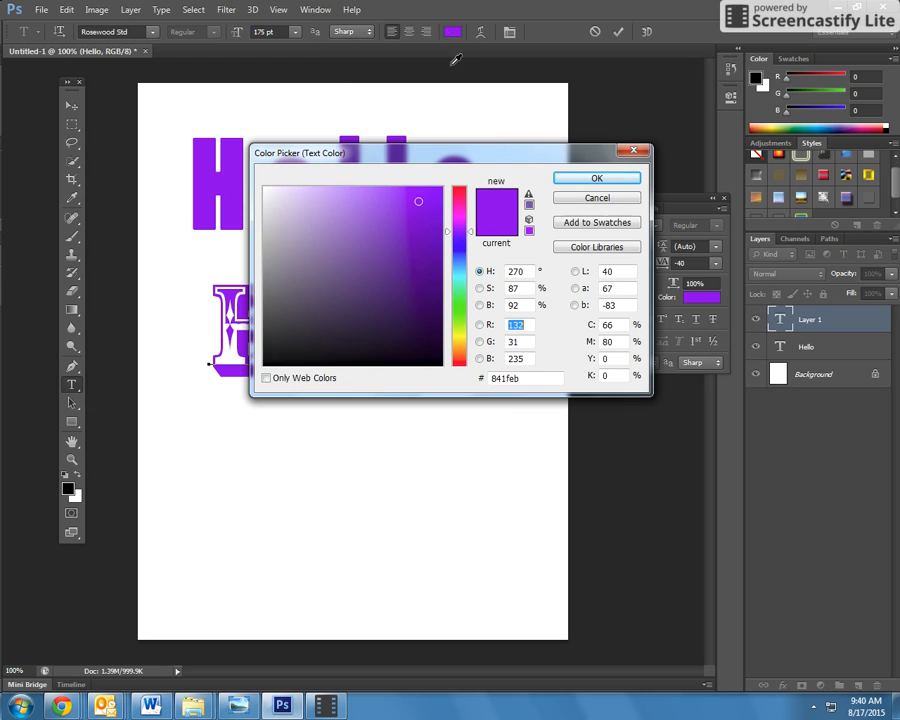
pyautogui.click(458, 289)
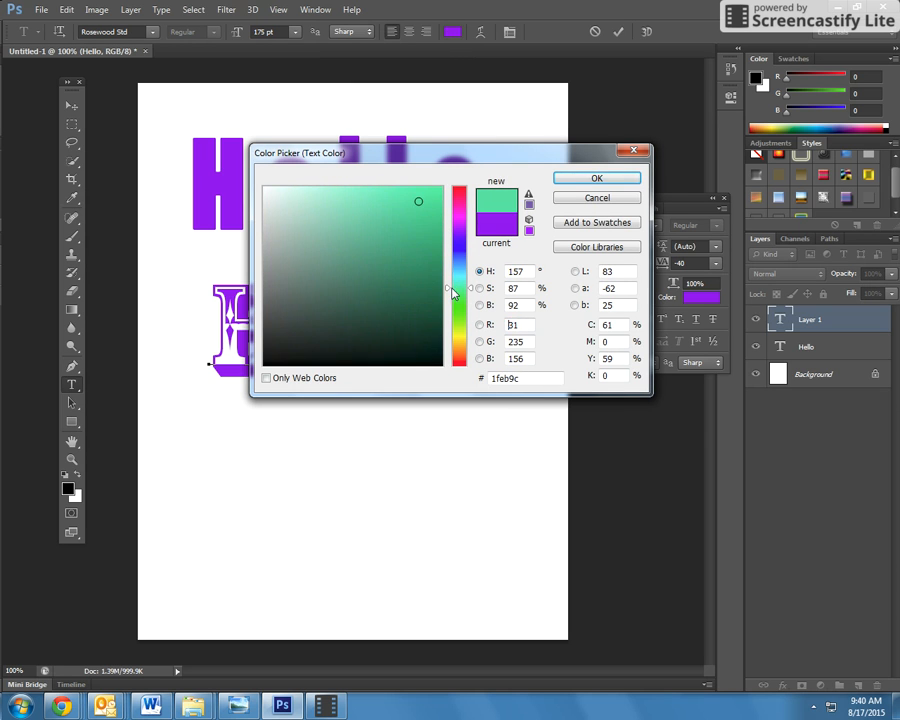
pyautogui.click(590, 181)
# - Move the green "Hello" text slightly down and rotate it about 24 degrees counterclockwise
pyautogui.click(71, 105)
pyautogui.moveTo(406, 340); pyautogui.dragTo(398, 370)
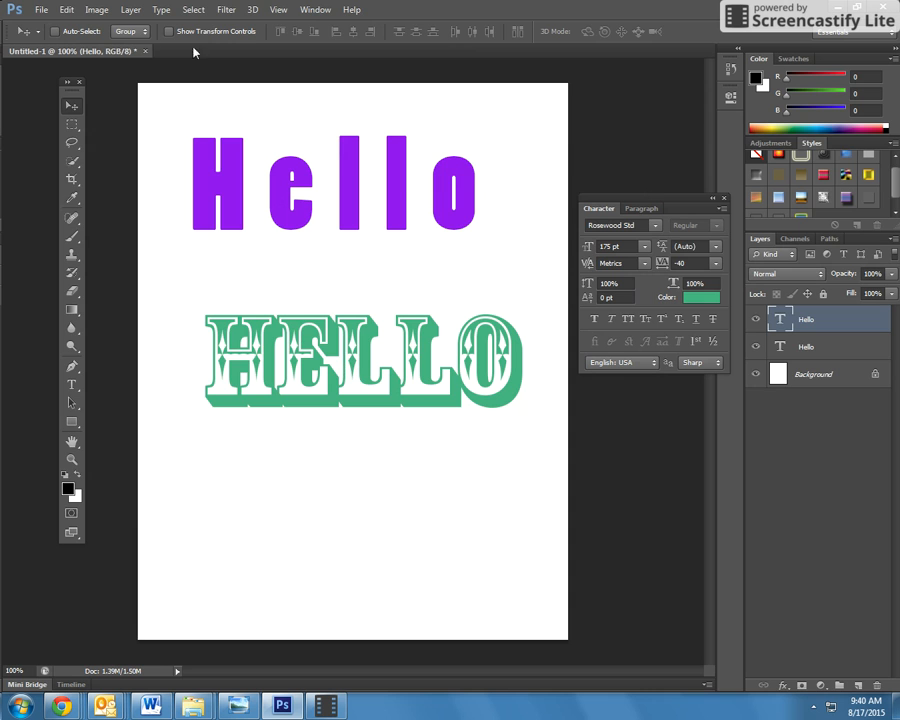
pyautogui.click(66, 9)
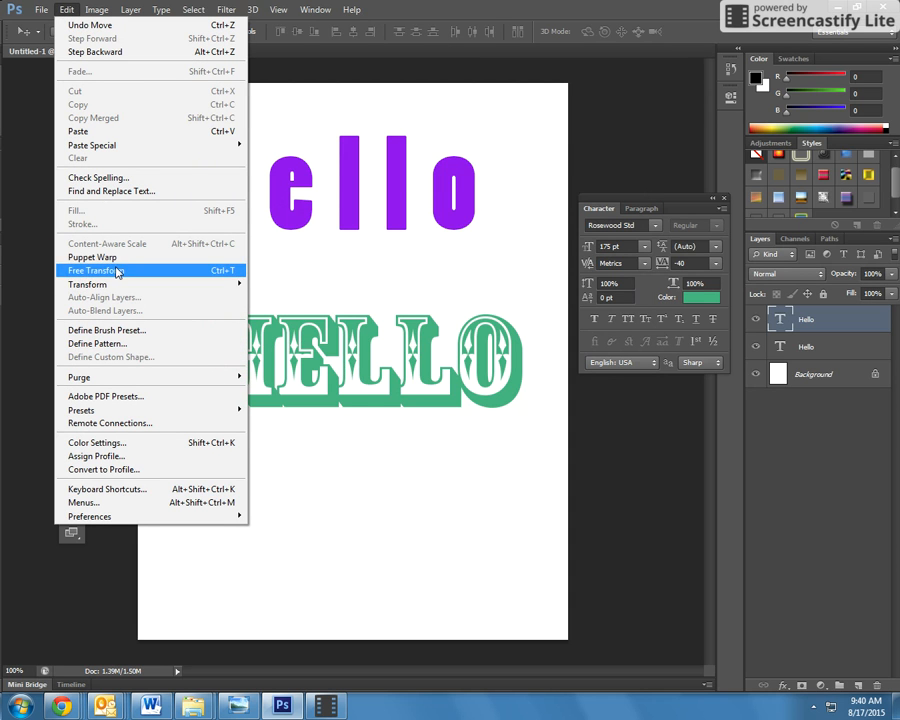
pyautogui.moveTo(117, 288)
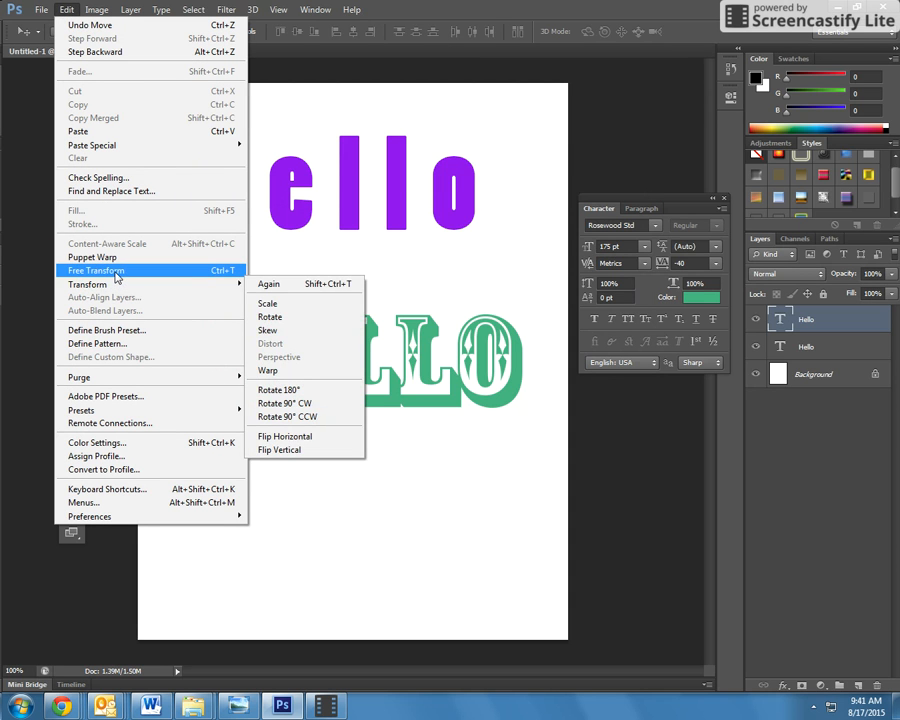
pyautogui.click(268, 316)
pyautogui.moveTo(434, 312); pyautogui.dragTo(474, 227)
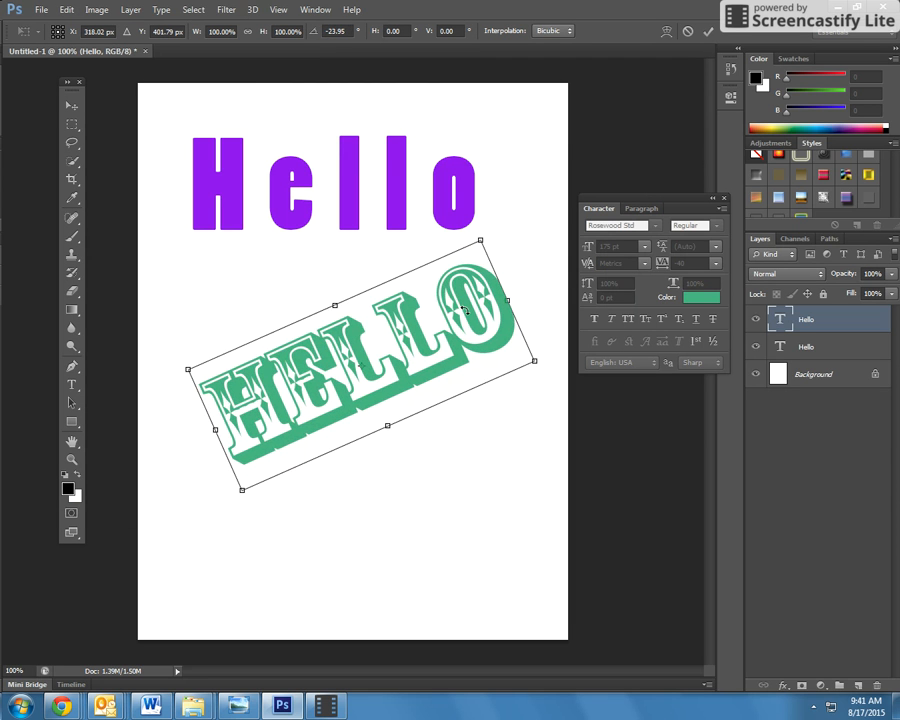
pyautogui.press('Return')
# - Overlap the green text with the purple one, reorder its layer beneath the purple text layer, and move it back below the purple word
pyautogui.moveTo(462, 318); pyautogui.dragTo(390, 189)
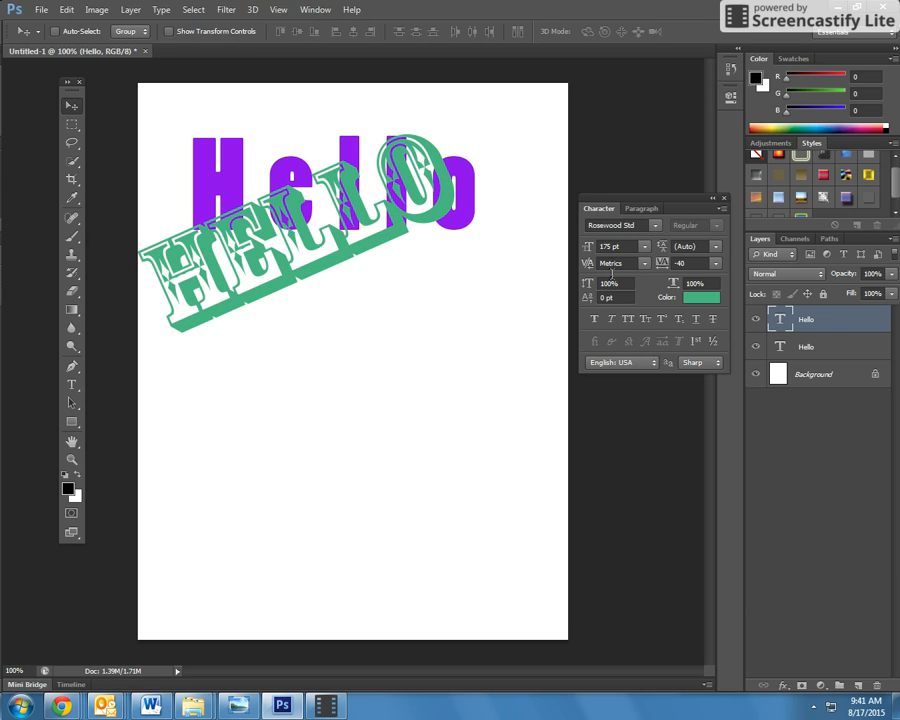
pyautogui.moveTo(825, 328); pyautogui.dragTo(828, 358)
pyautogui.moveTo(350, 205); pyautogui.dragTo(369, 333)
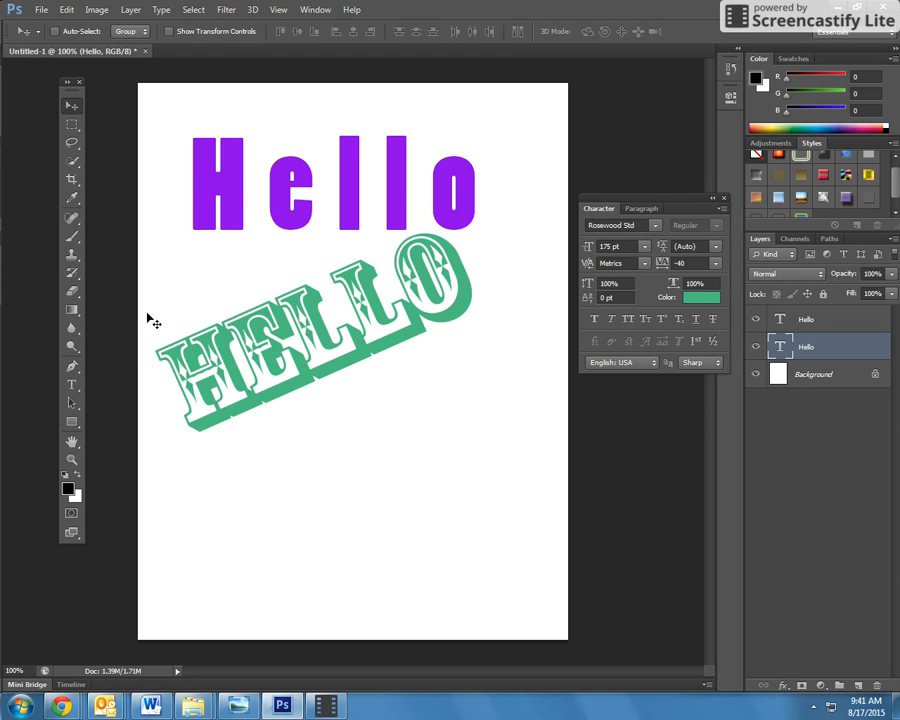
# - Add an Outer Glow to the purple "Hello" text layer with Normal blend mode and 100% opacity
pyautogui.click(807, 321)
pyautogui.rightClick(806, 320)
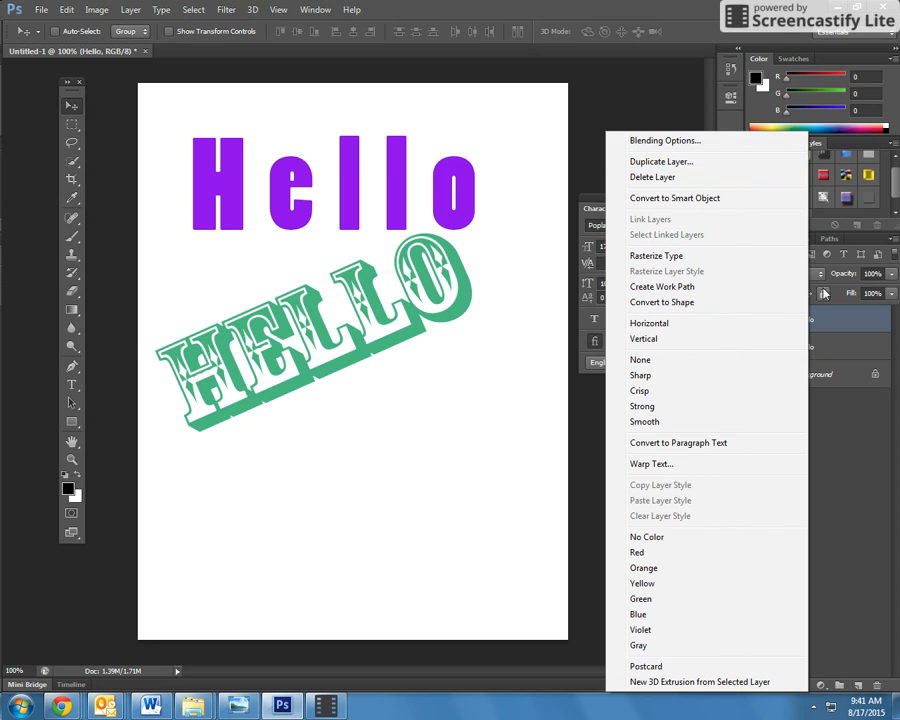
pyautogui.click(636, 141)
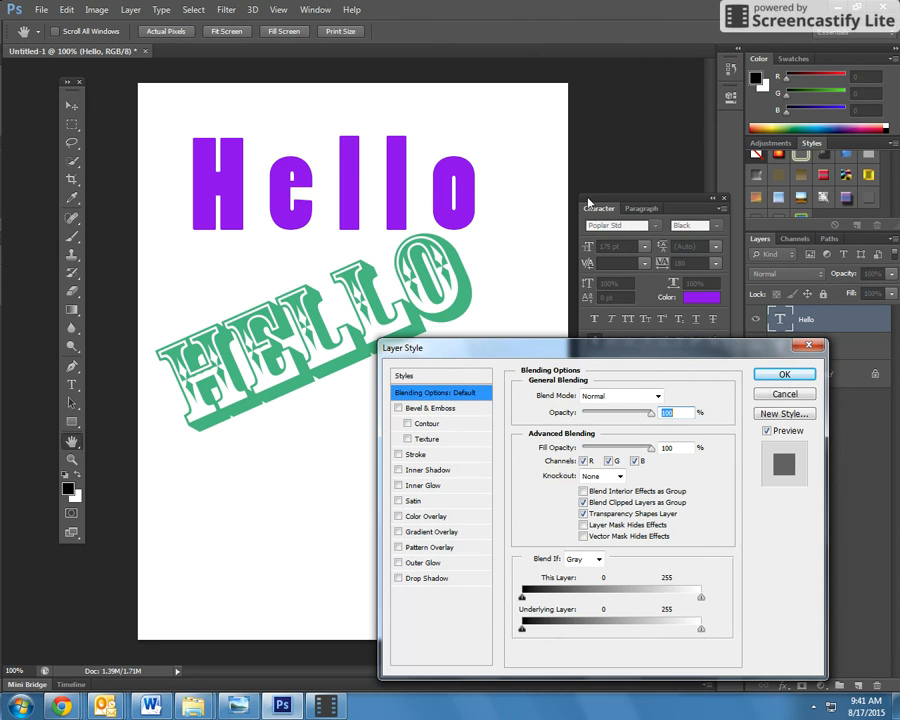
pyautogui.click(398, 563)
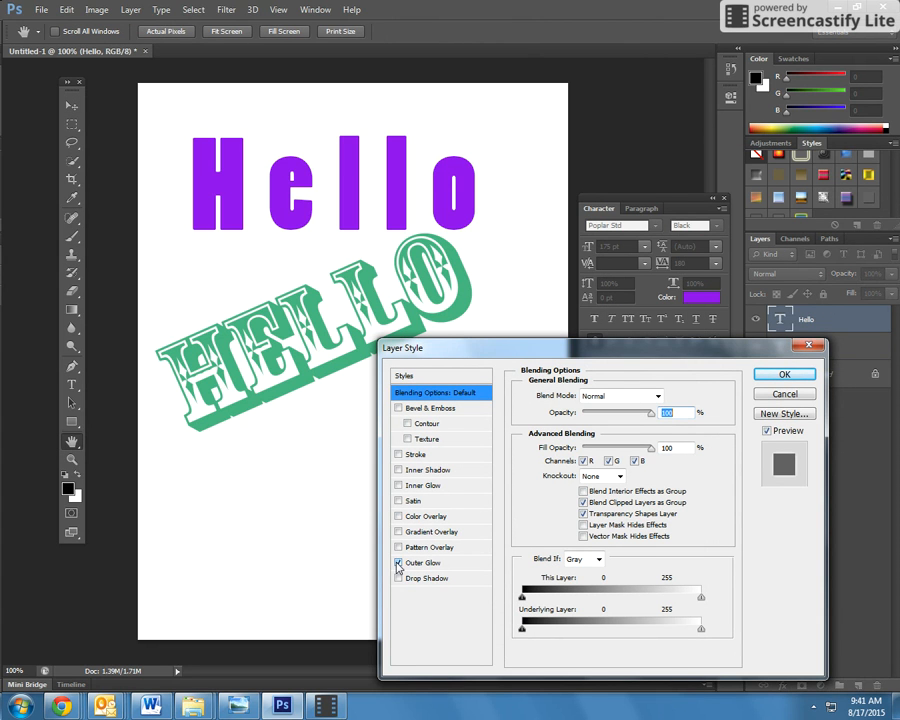
pyautogui.click(420, 563)
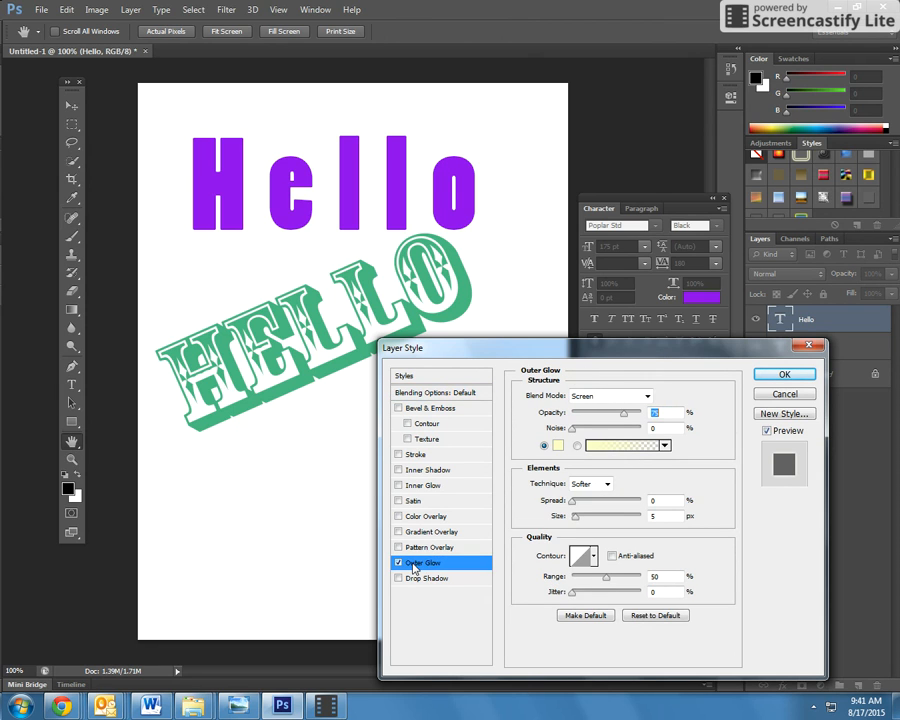
pyautogui.click(646, 397)
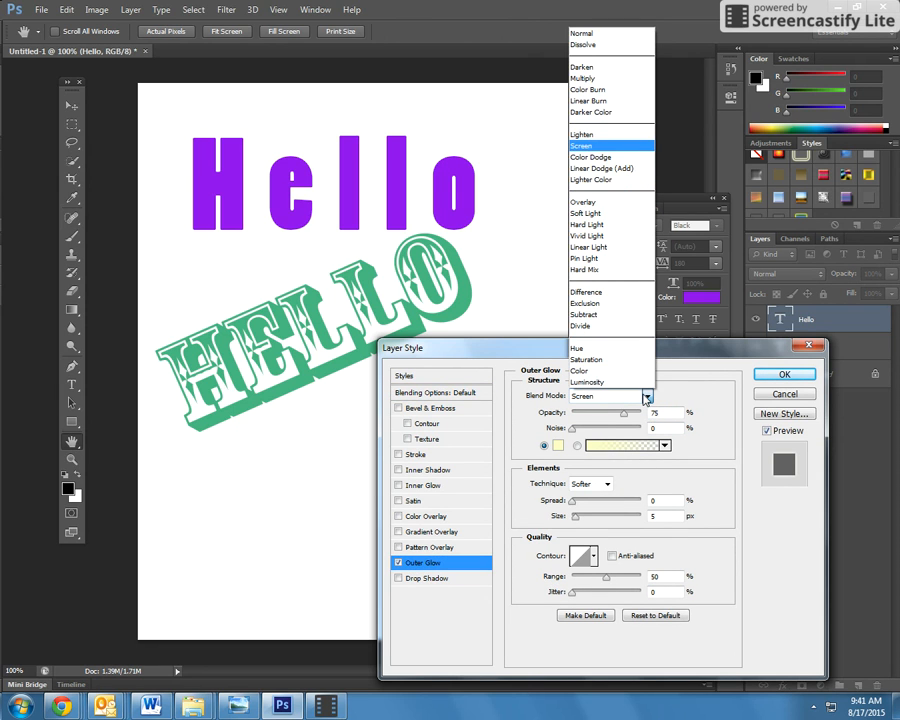
pyautogui.click(585, 33)
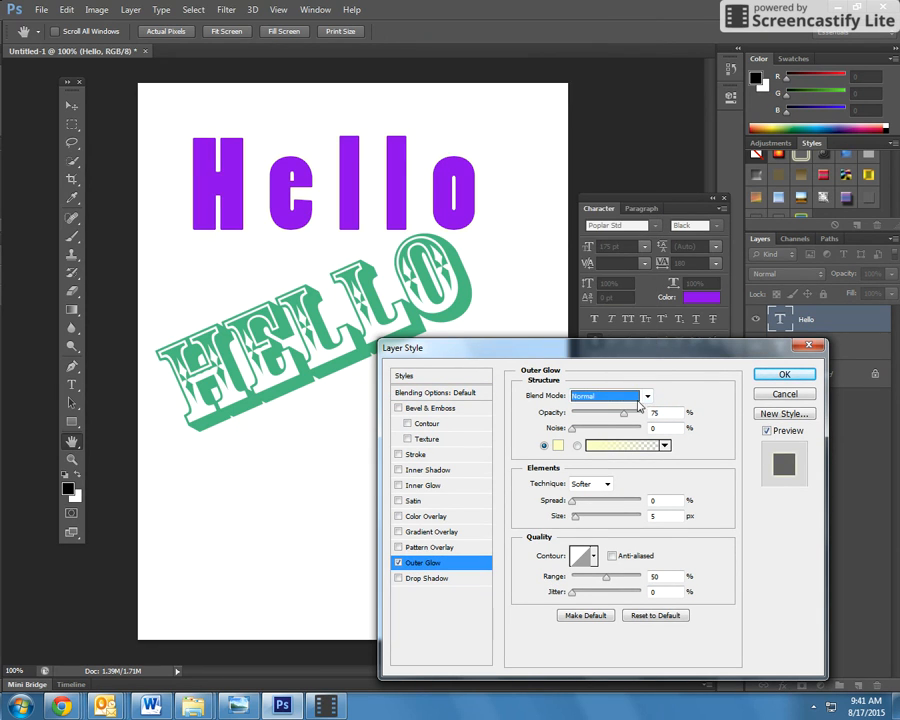
pyautogui.moveTo(622, 418); pyautogui.dragTo(688, 414)
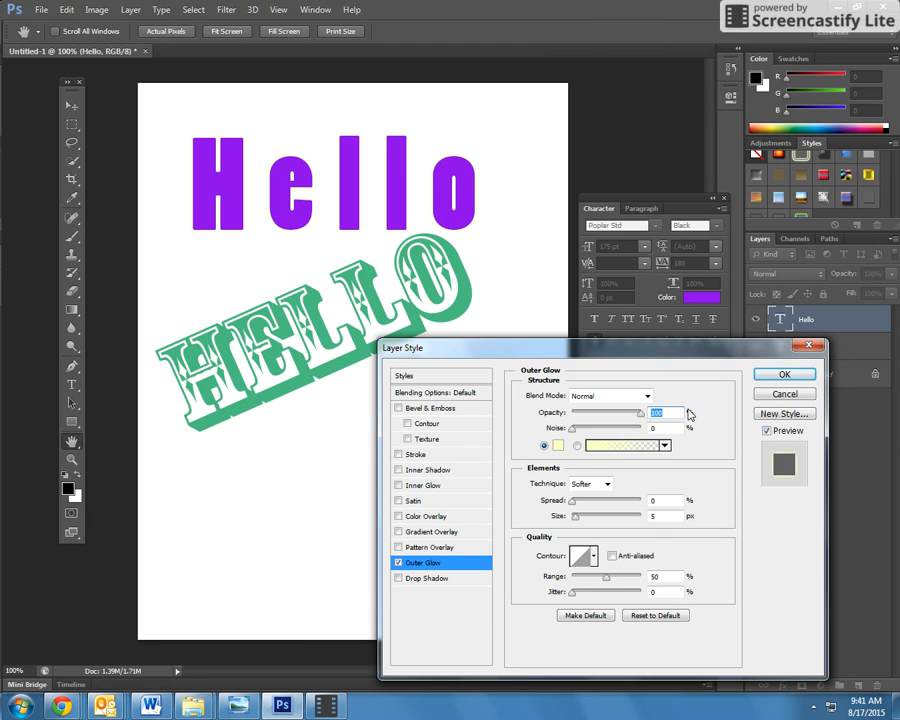
# - Make the purple text's outer glow magenta with 12% spread and a size of about 27 px, and apply the layer style
pyautogui.click(557, 445)
pyautogui.click(458, 219)
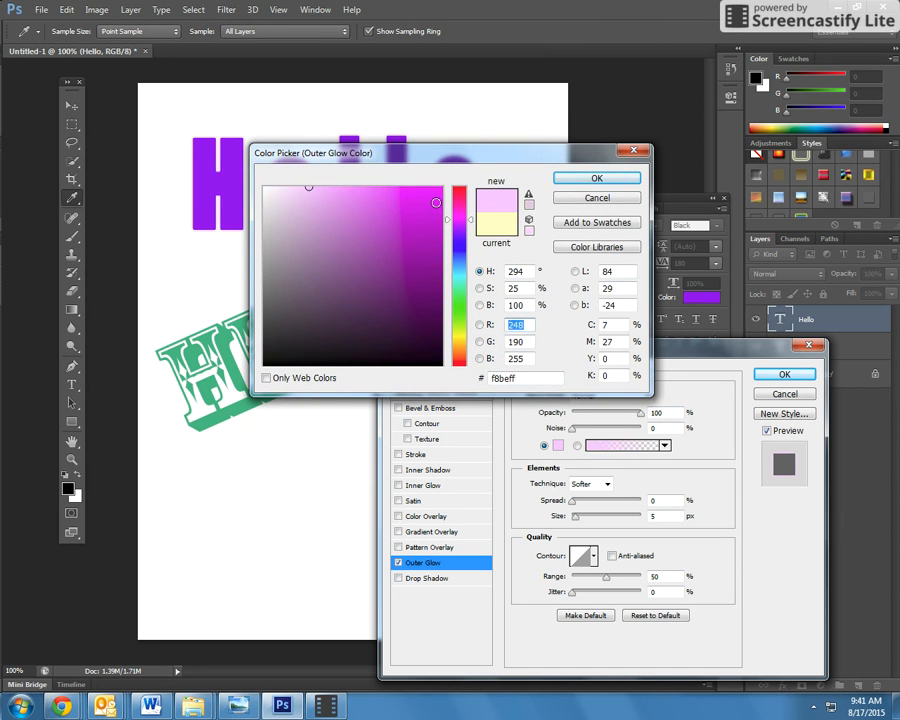
pyautogui.click(436, 188)
pyautogui.click(575, 180)
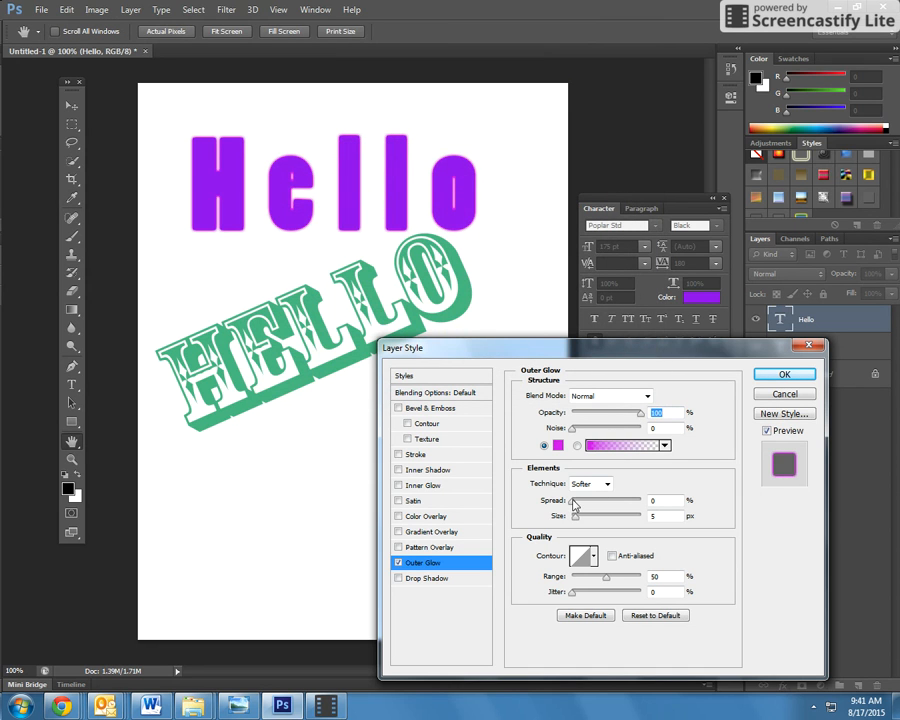
pyautogui.moveTo(572, 500); pyautogui.dragTo(584, 520)
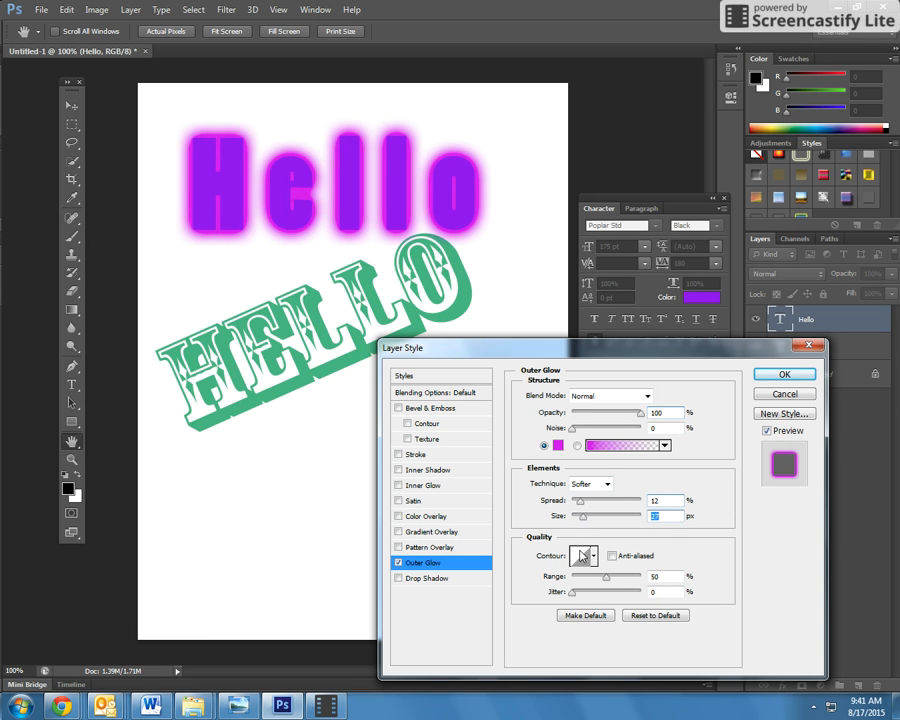
pyautogui.click(784, 374)
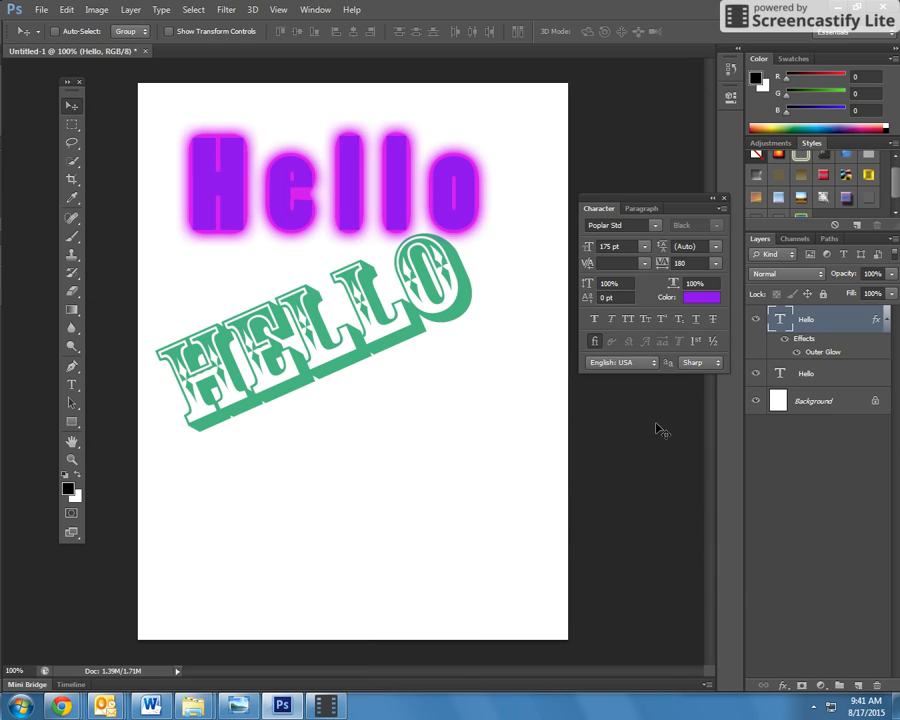
# - Try several preset styles on the green "Hello" layer, including Chiseled Sky (Text), and settle on the multicolored gradient and pattern overlay style
pyautogui.click(806, 374)
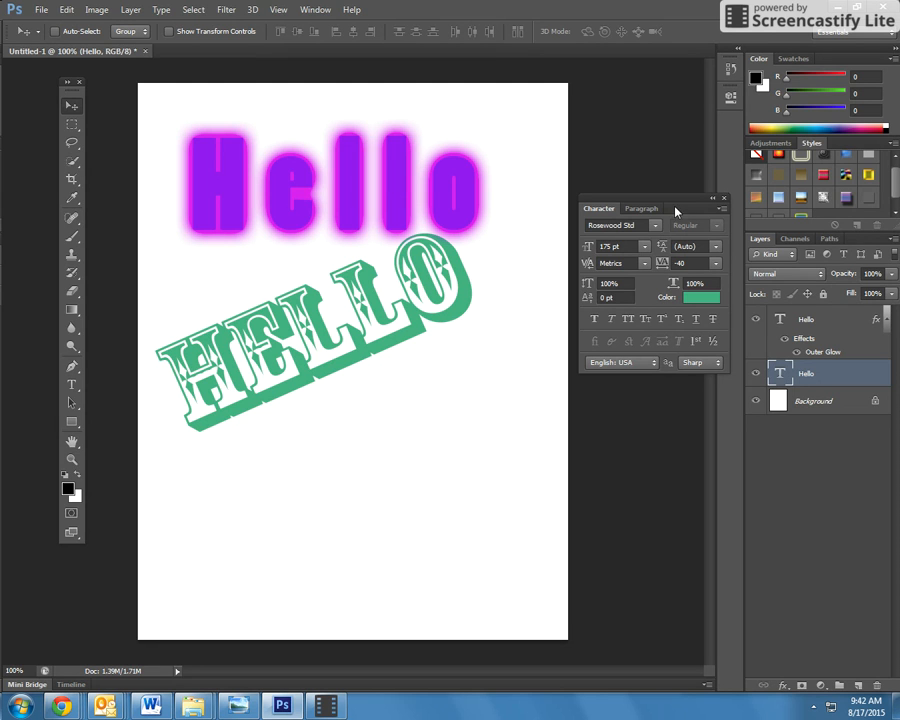
pyautogui.moveTo(673, 204); pyautogui.dragTo(661, 179)
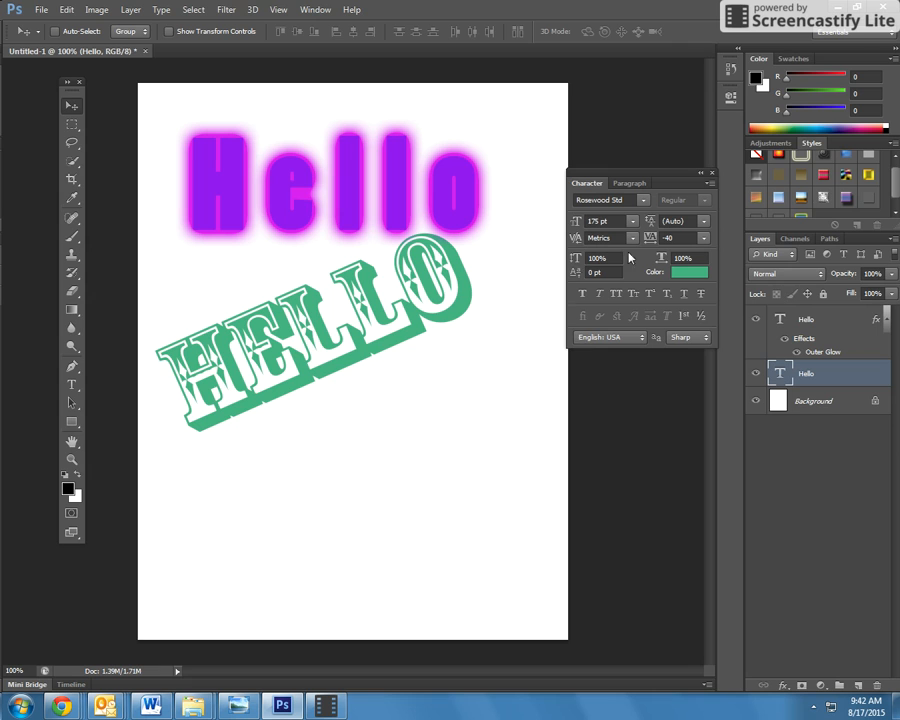
pyautogui.click(784, 148)
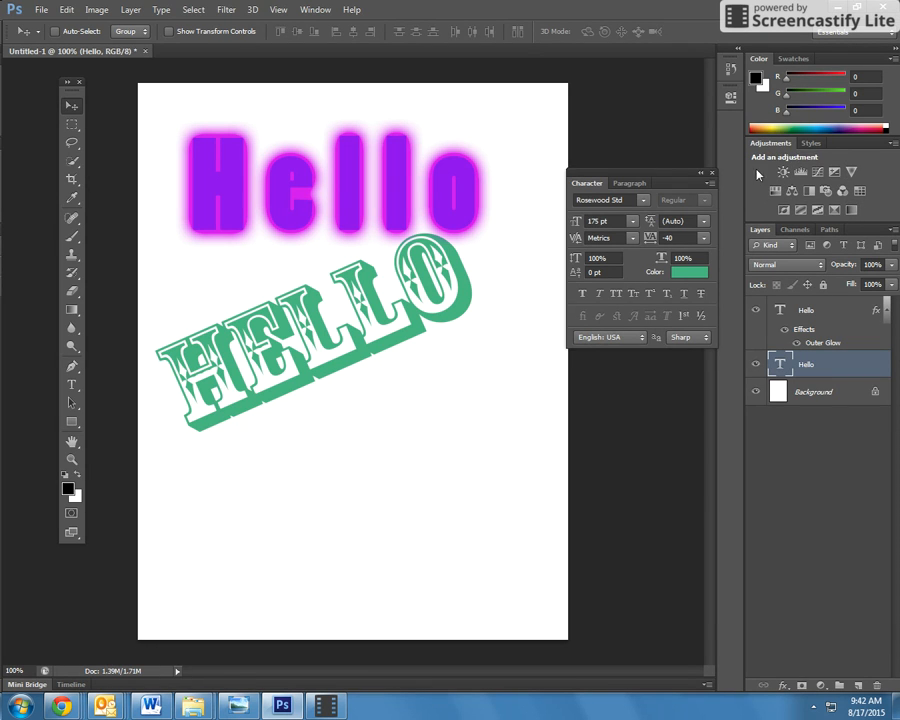
pyautogui.click(812, 144)
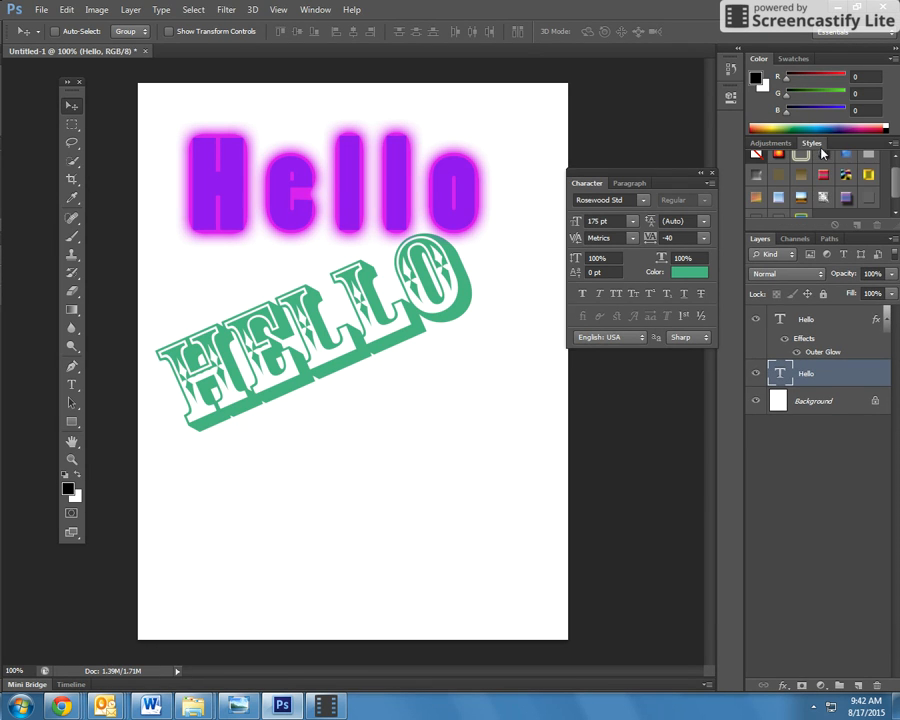
pyautogui.click(843, 176)
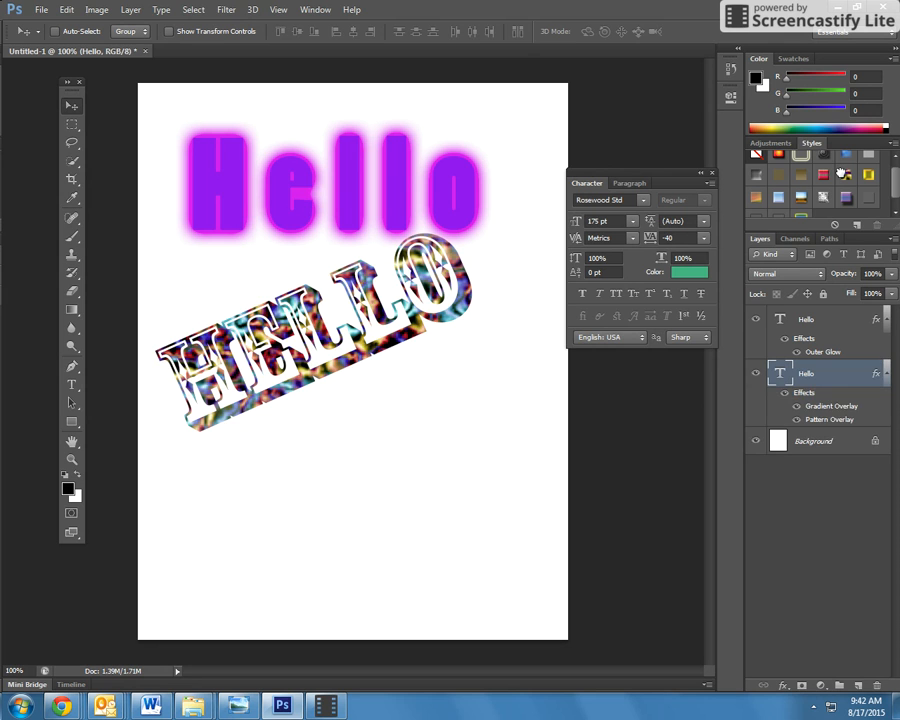
pyautogui.click(820, 155)
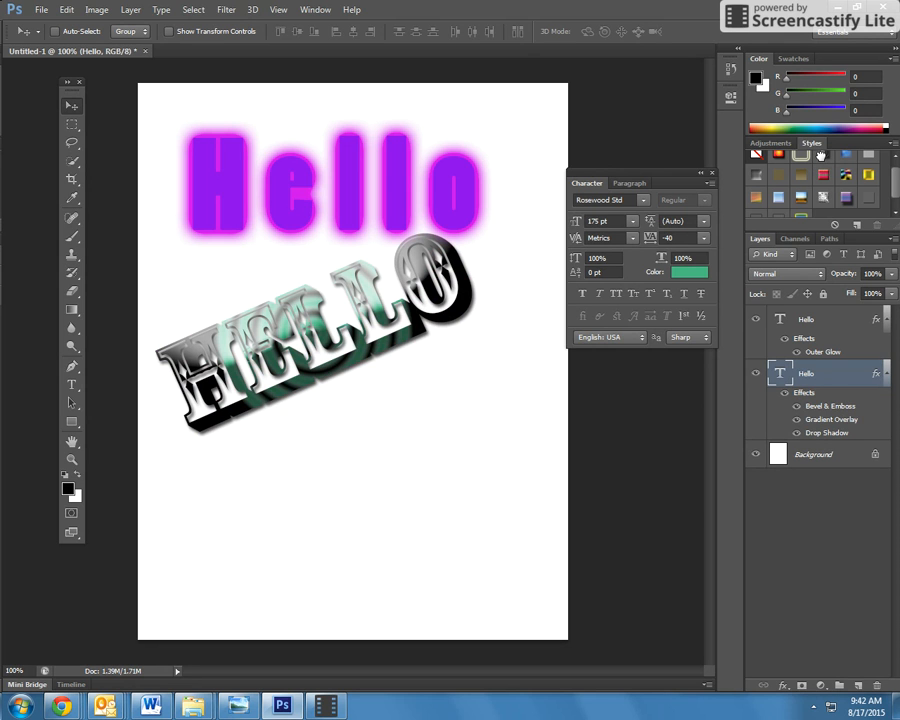
pyautogui.click(801, 197)
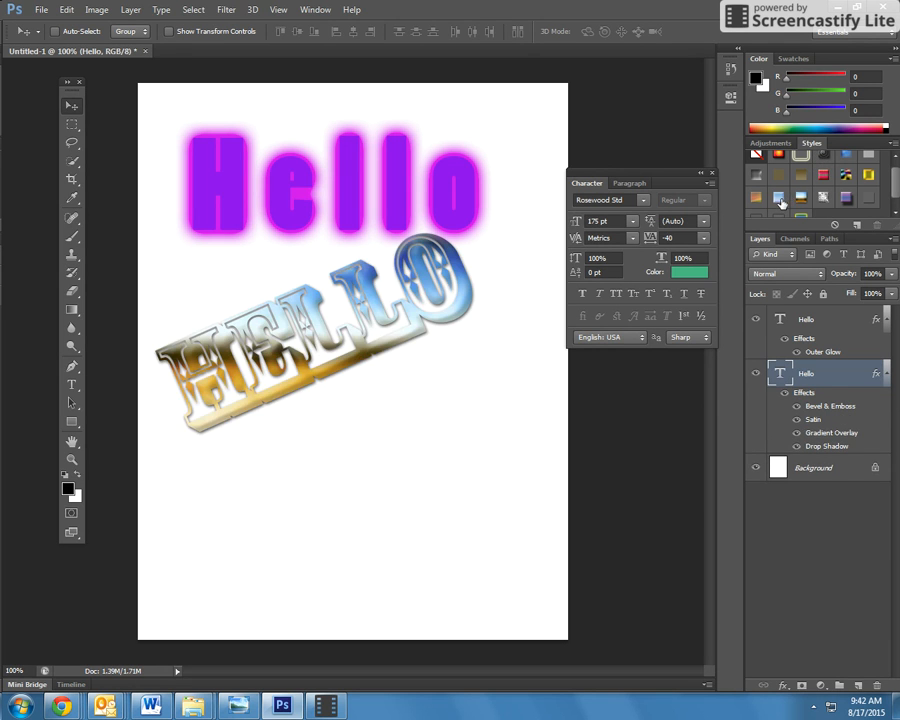
pyautogui.click(779, 197)
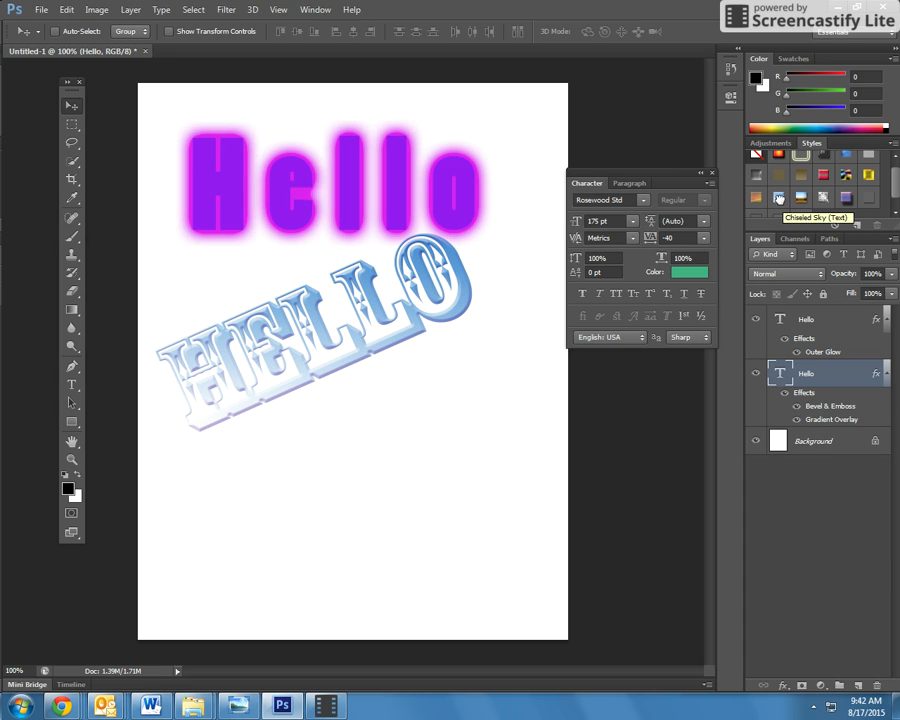
pyautogui.click(842, 199)
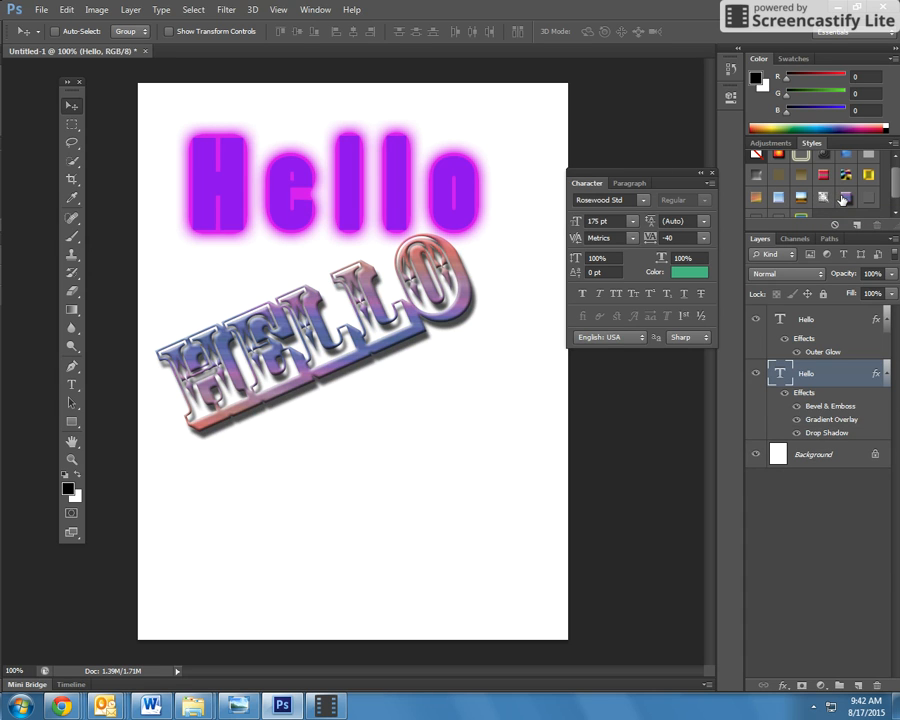
pyautogui.click(866, 177)
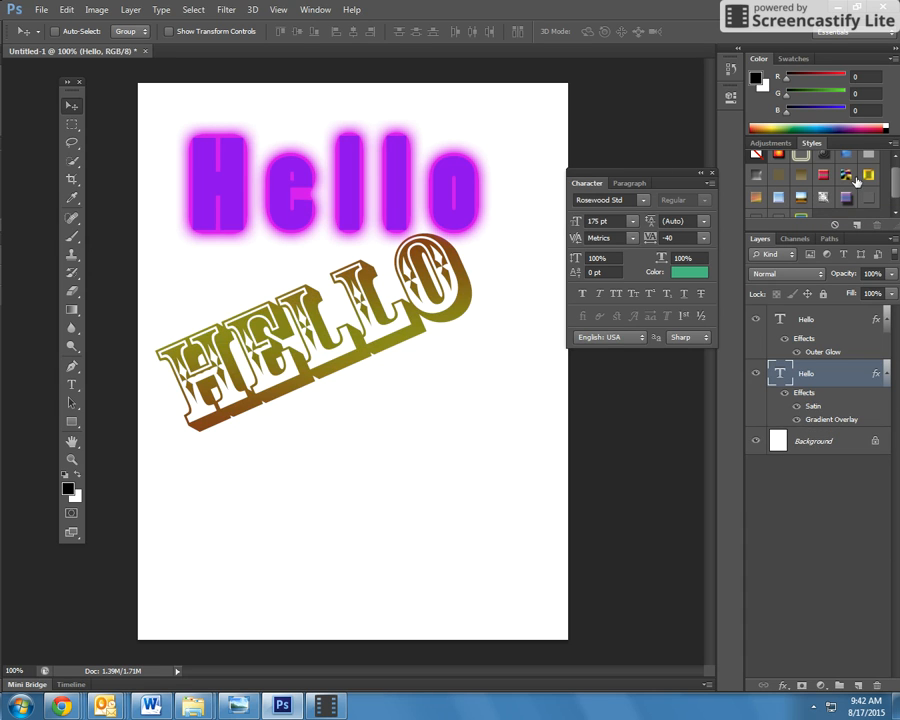
pyautogui.click(845, 176)
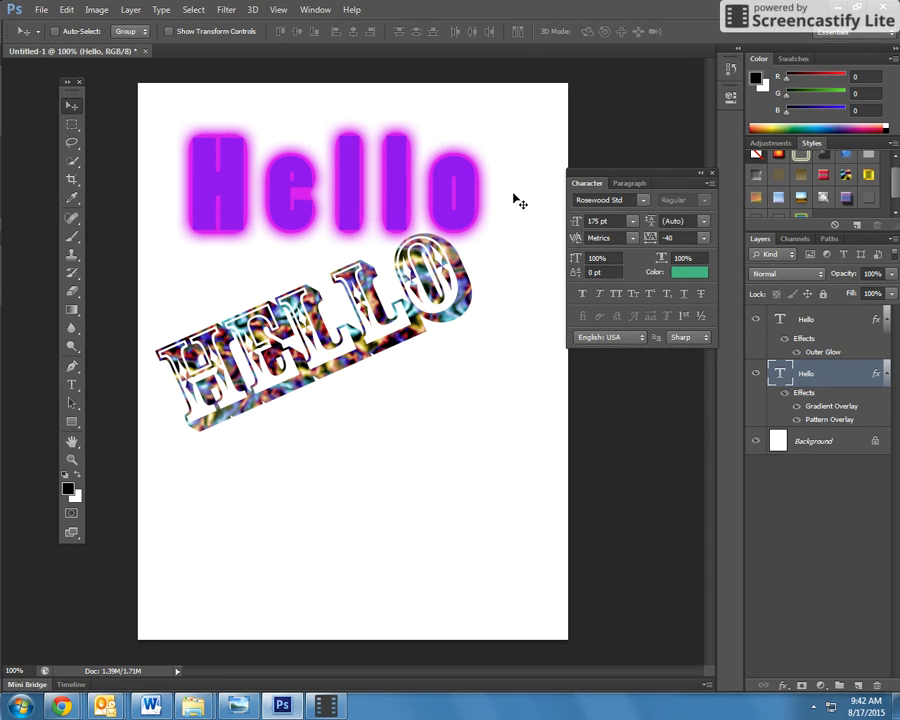
# - Apply the red-orange radial gradient preset to the upper "Hello" layer and add an Outer Glow with Normal blend mode and 100% opacity
pyautogui.click(818, 319)
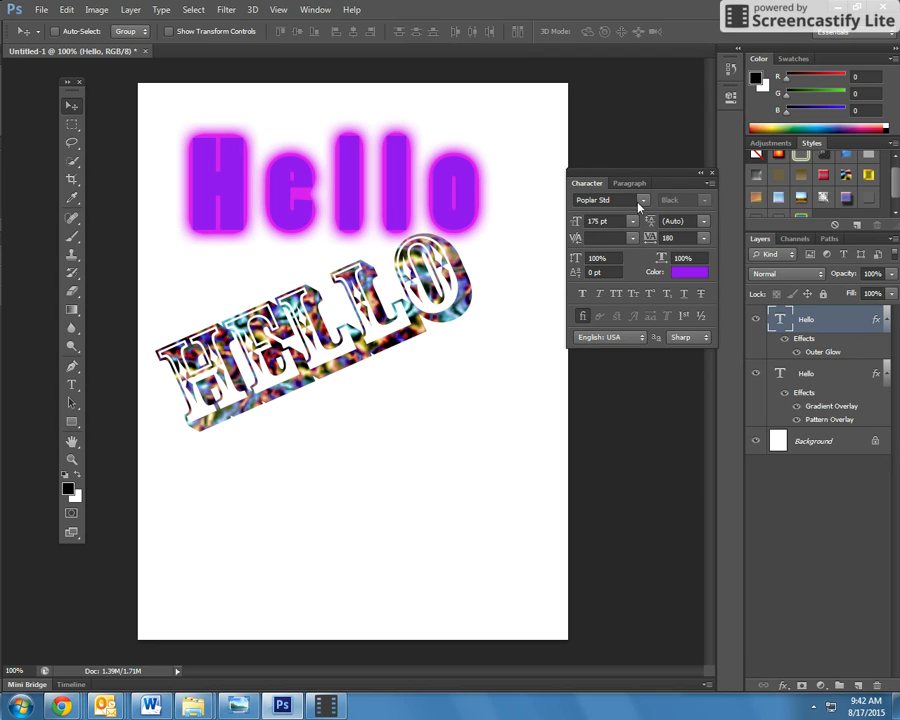
pyautogui.click(777, 155)
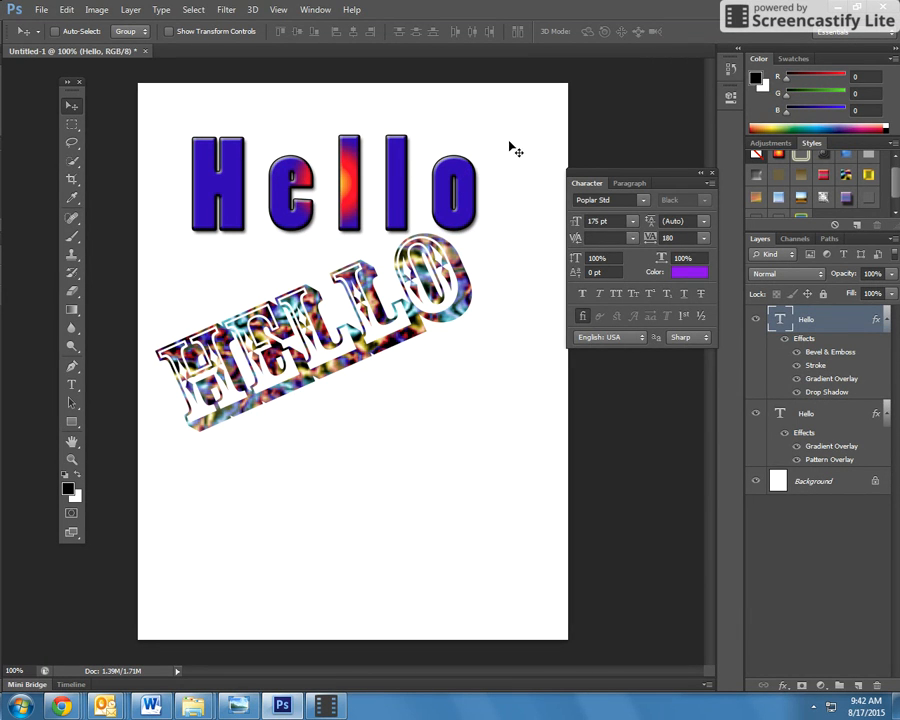
pyautogui.rightClick(818, 318)
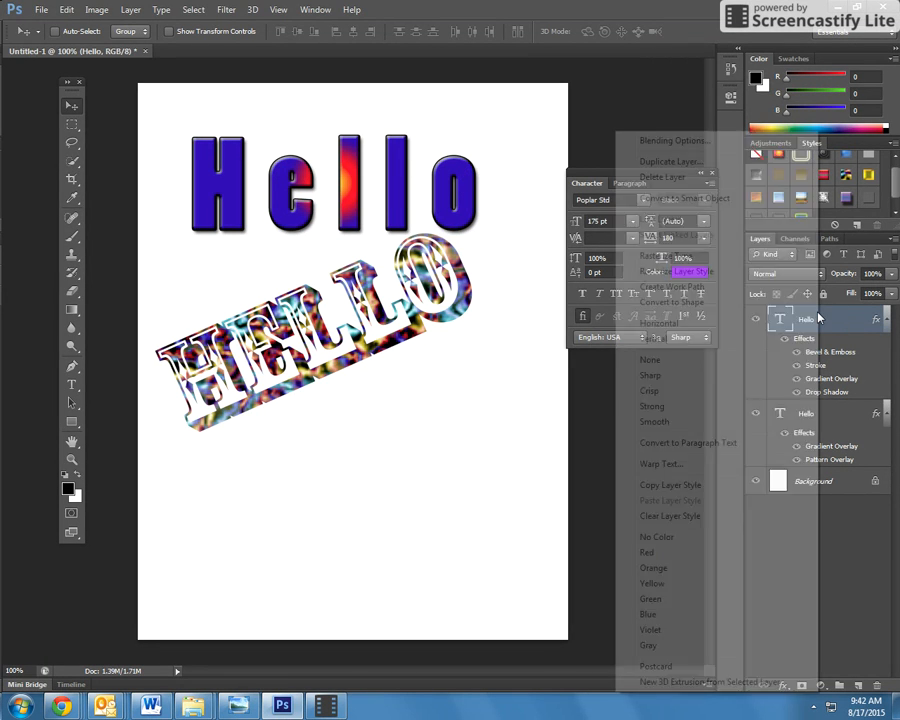
pyautogui.click(675, 140)
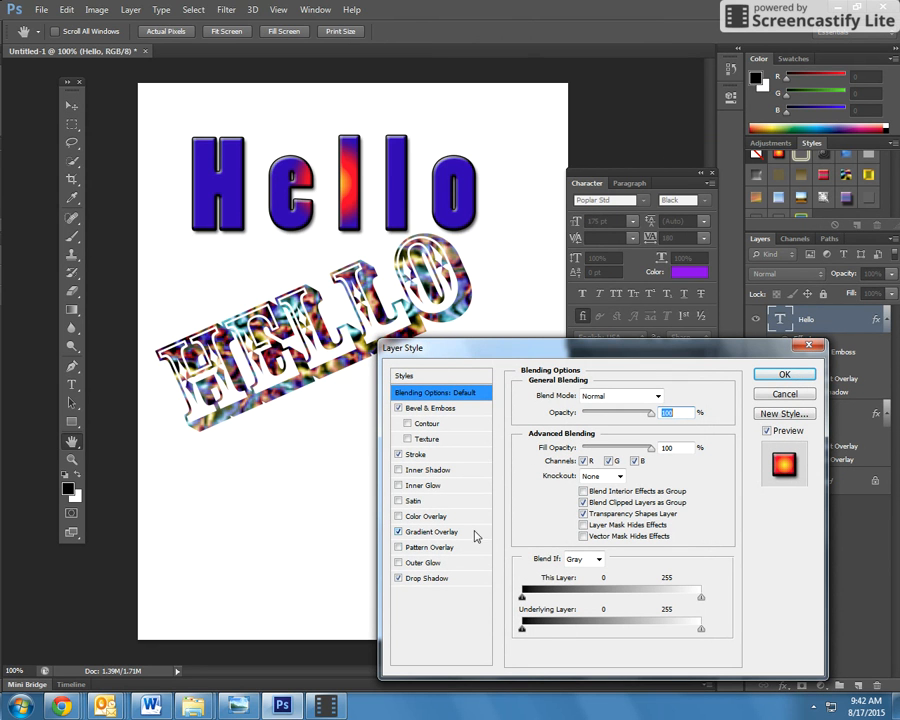
pyautogui.click(398, 564)
pyautogui.click(421, 565)
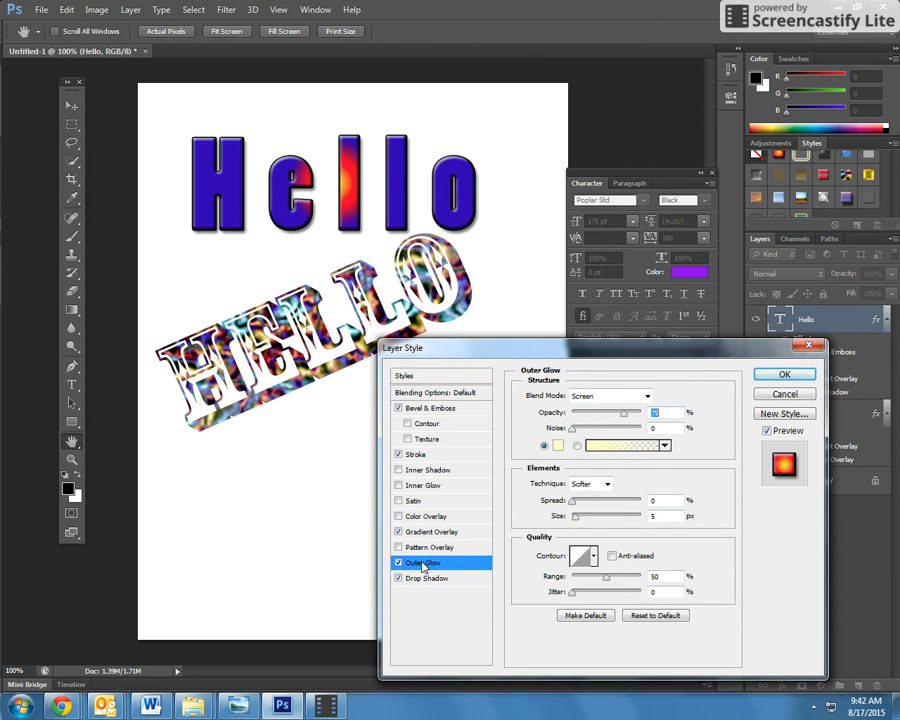
pyautogui.click(640, 398)
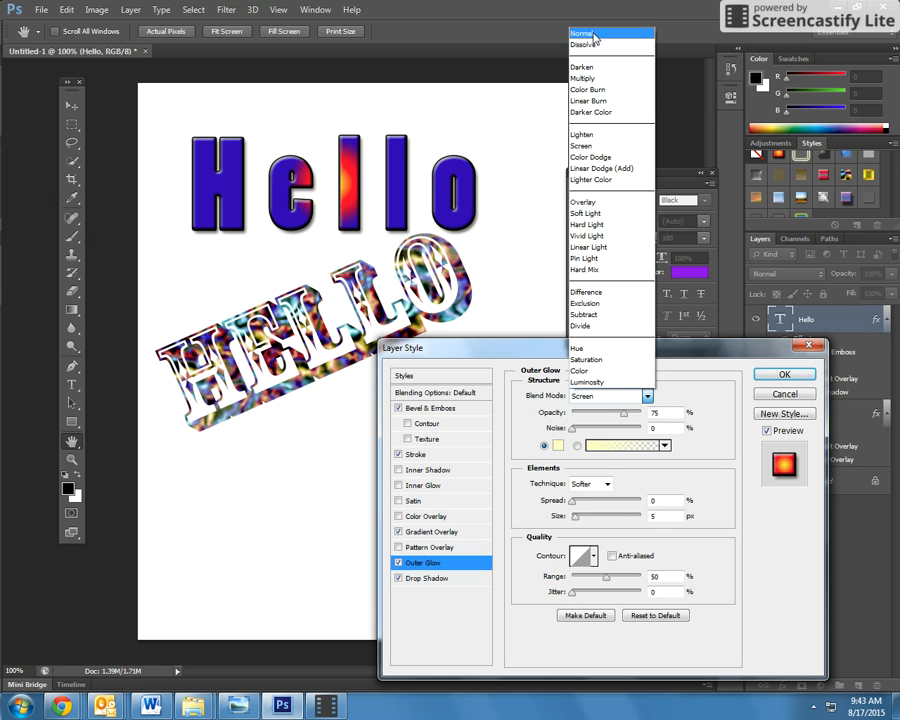
pyautogui.click(625, 30)
pyautogui.moveTo(624, 413); pyautogui.dragTo(667, 412)
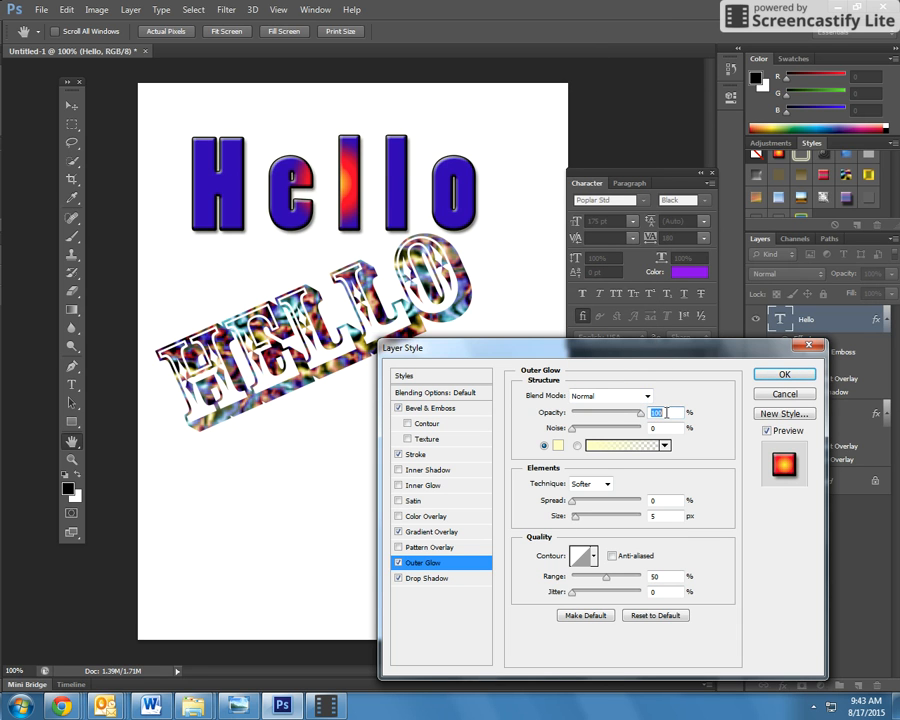
# - Color the upper text's outer glow bright magenta-pink, set its spread to 16%, enlarge its size, and apply the layer style
pyautogui.click(557, 446)
pyautogui.click(459, 213)
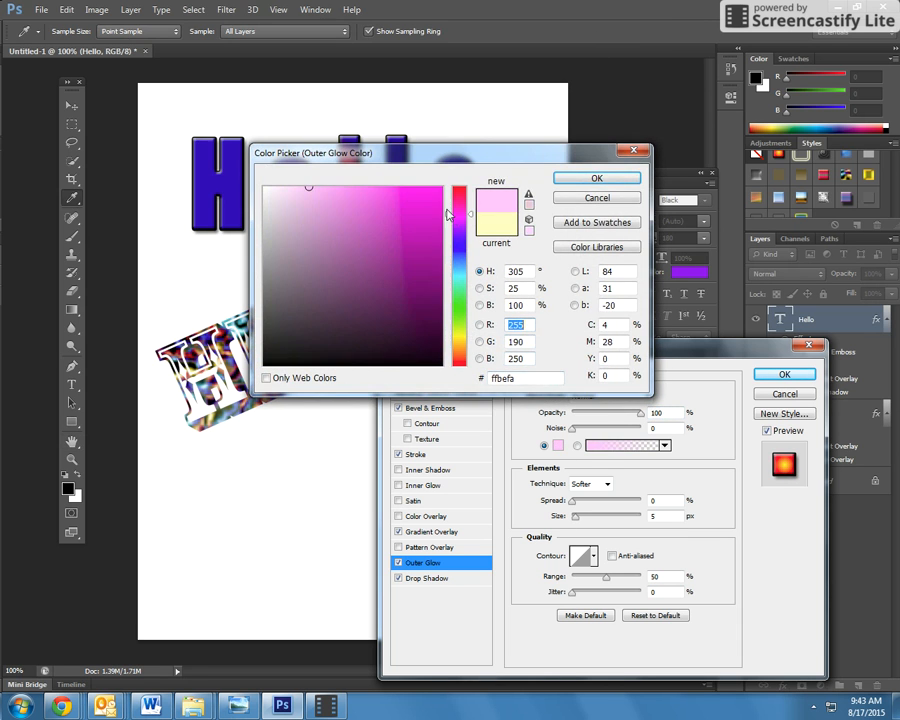
pyautogui.click(428, 200)
pyautogui.click(597, 178)
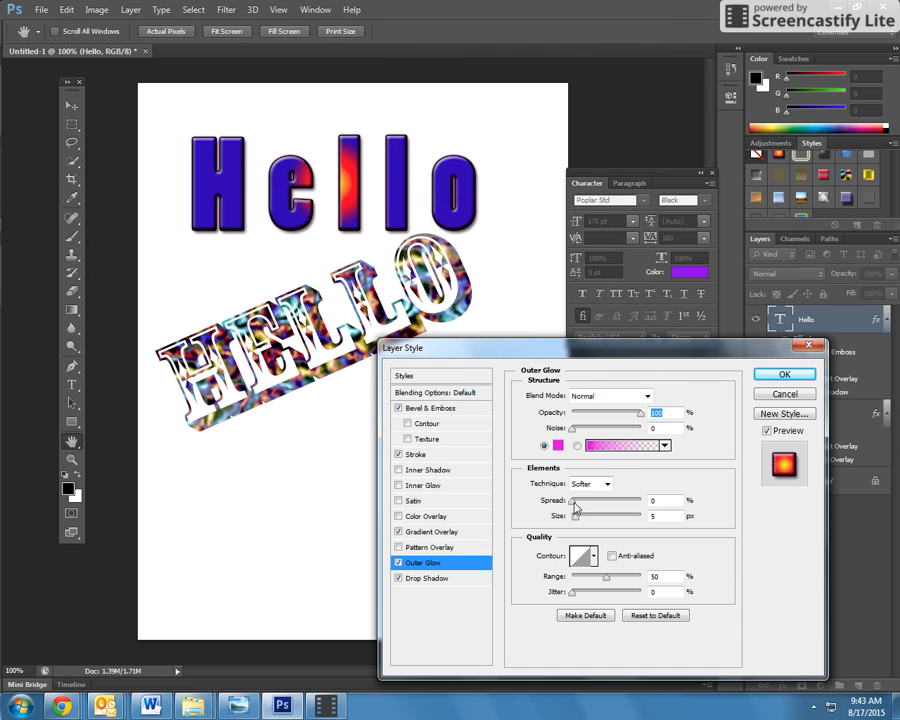
pyautogui.moveTo(574, 500)
pyautogui.mouseDown()
pyautogui.moveTo(584, 500)
pyautogui.moveTo(582, 516)
pyautogui.mouseUp()
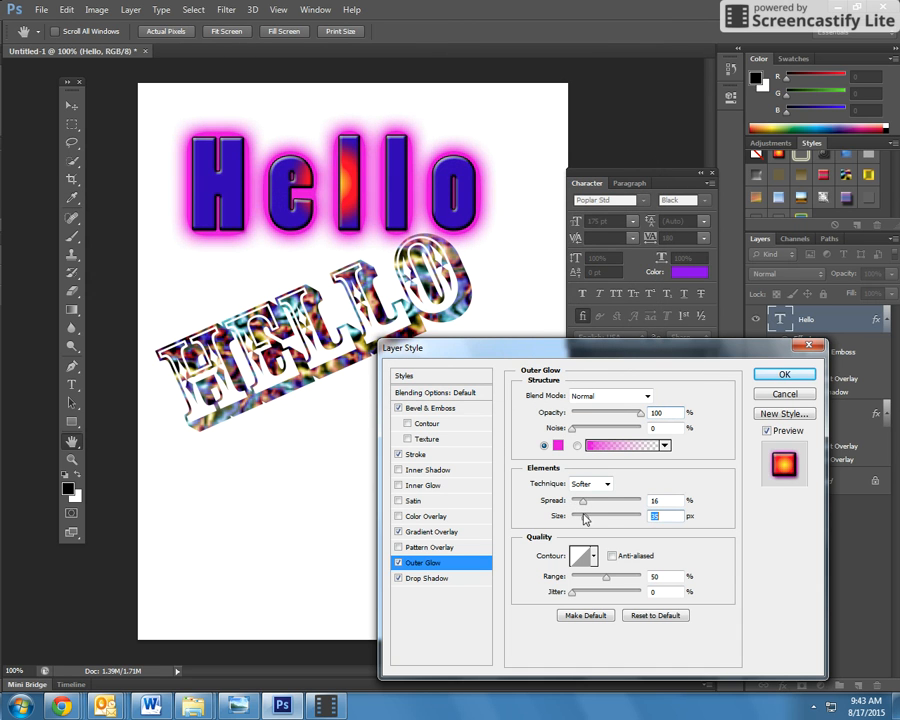
pyautogui.click(784, 375)
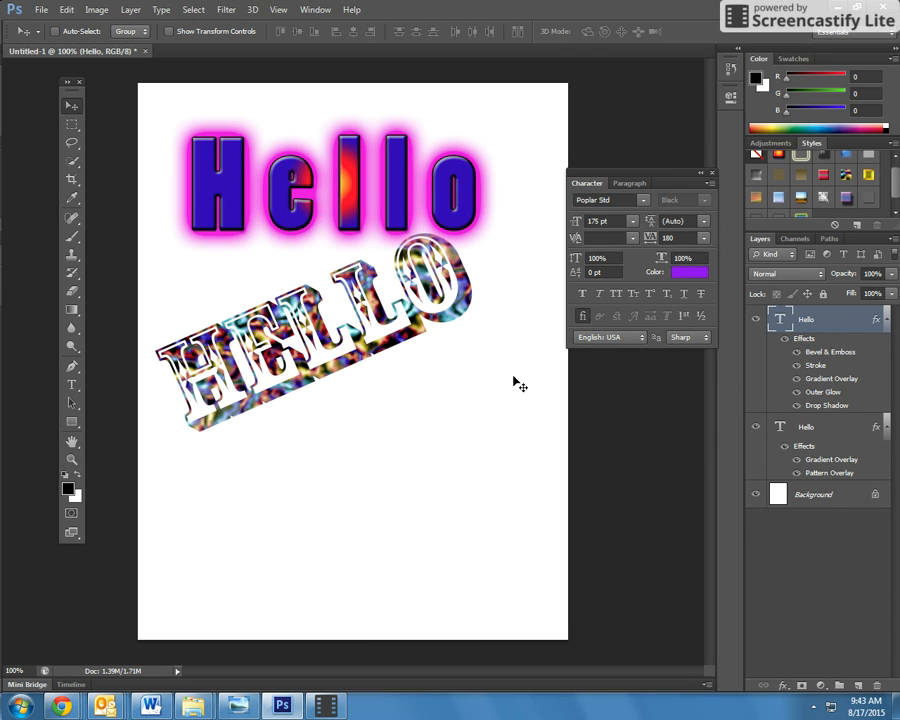
# - Move the multicolored "Hello" text up so it overlaps behind the upper word, and activate the Vertical Type tool
pyautogui.moveTo(71, 385); pyautogui.dragTo(121, 398)
pyautogui.click(400, 373)
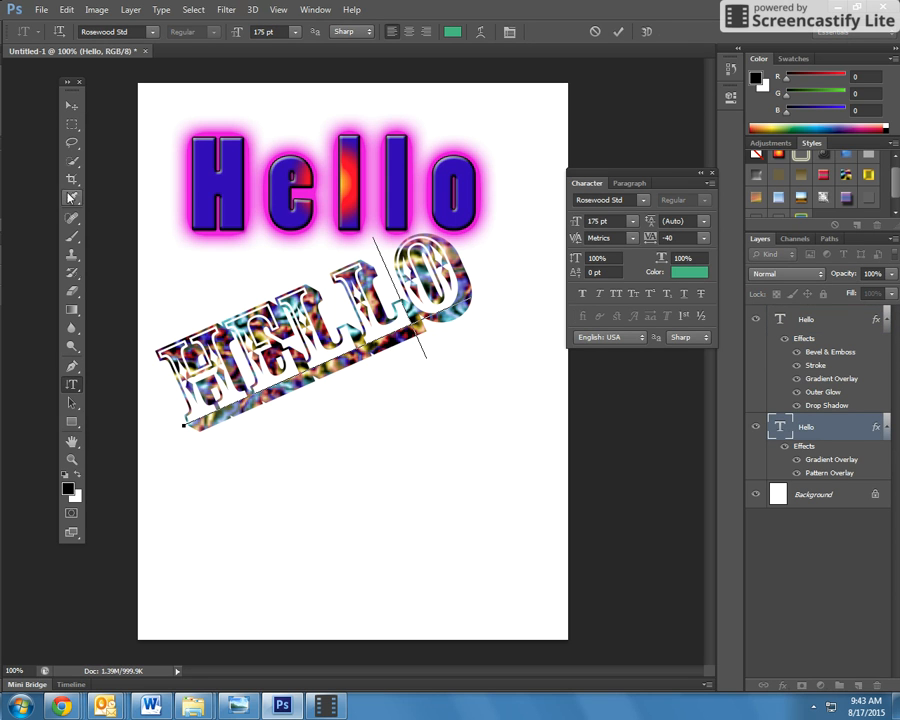
pyautogui.click(71, 105)
pyautogui.moveTo(298, 340); pyautogui.dragTo(264, 158)
pyautogui.click(71, 385)
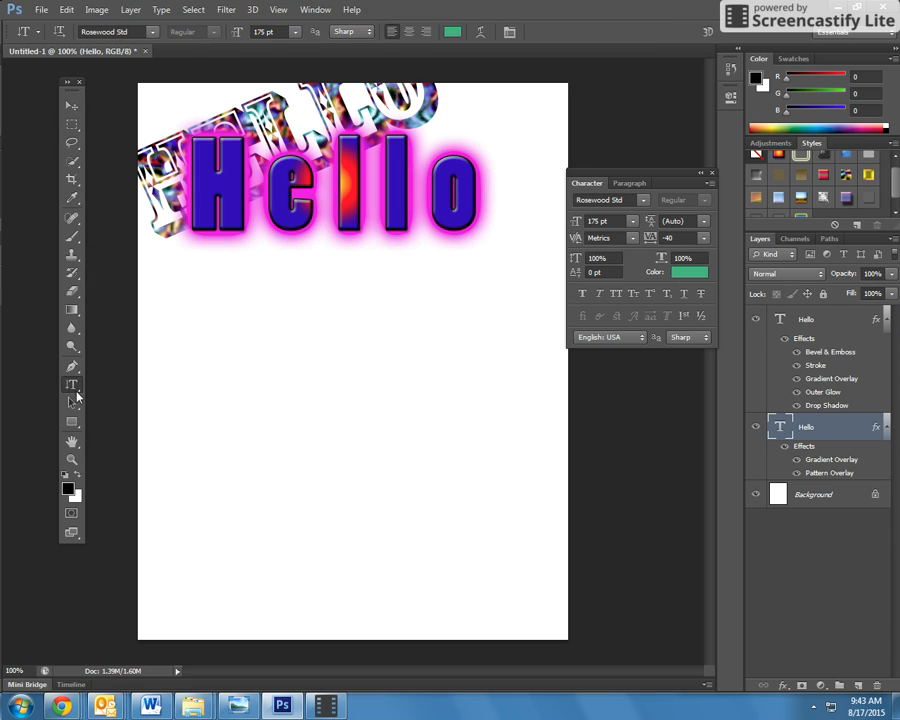
# - Add the vertical text "HELLO" in the lower-left area of the page with the Vertical Type tool
pyautogui.moveTo(75, 392); pyautogui.dragTo(112, 395)
pyautogui.click(250, 385)
pyautogui.write('H')
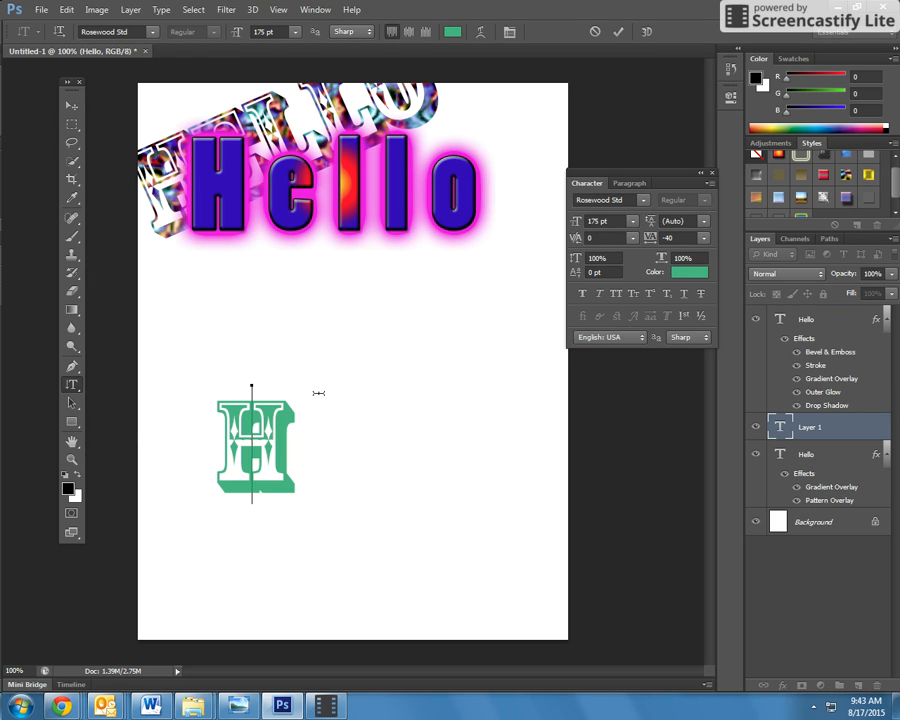
pyautogui.write('EL')
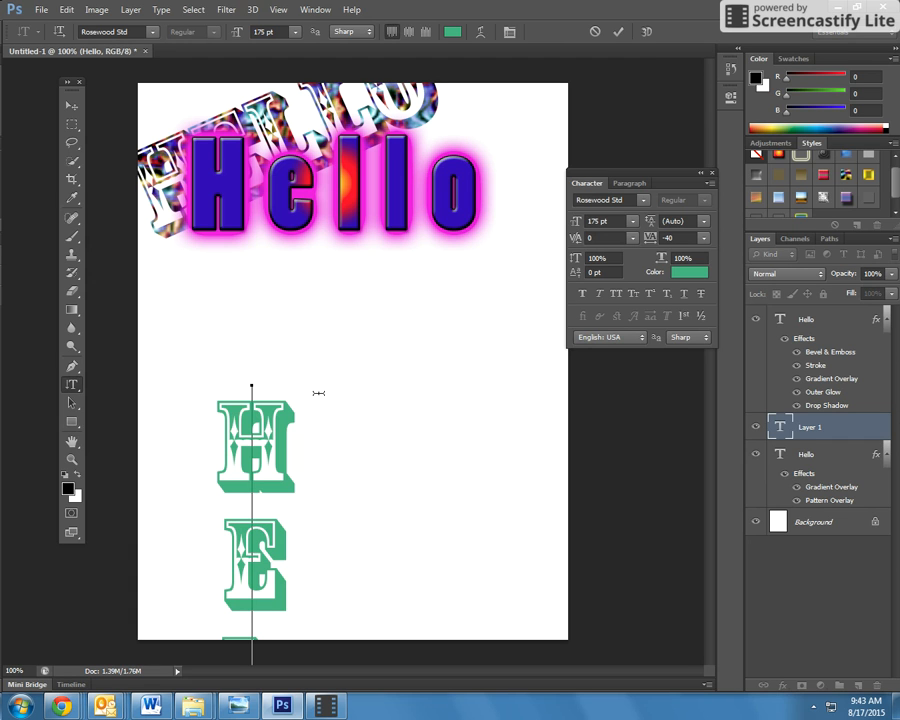
# - Place the vertical "HELLO" along the page's right edge and tighten its tracking to -260 so all letters fit
pyautogui.click(72, 105)
pyautogui.moveTo(297, 494); pyautogui.dragTo(510, 155)
pyautogui.moveTo(651, 241); pyautogui.dragTo(643, 243)
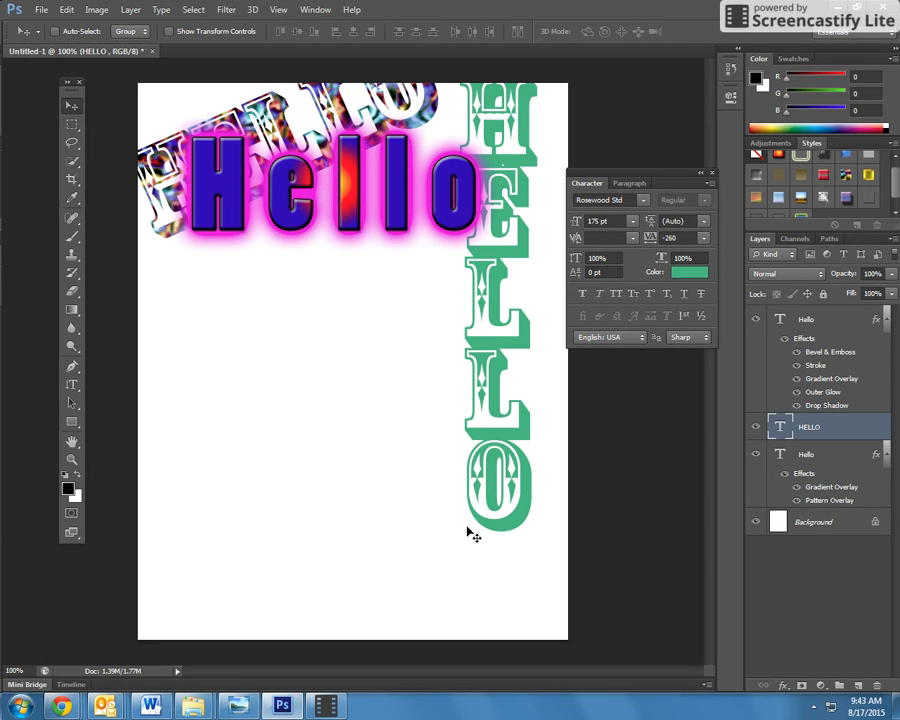
pyautogui.click(71, 106)
pyautogui.moveTo(540, 180); pyautogui.dragTo(548, 216)
# - Recolor the vertical "HELLO" text bright yellow
pyautogui.click(688, 272)
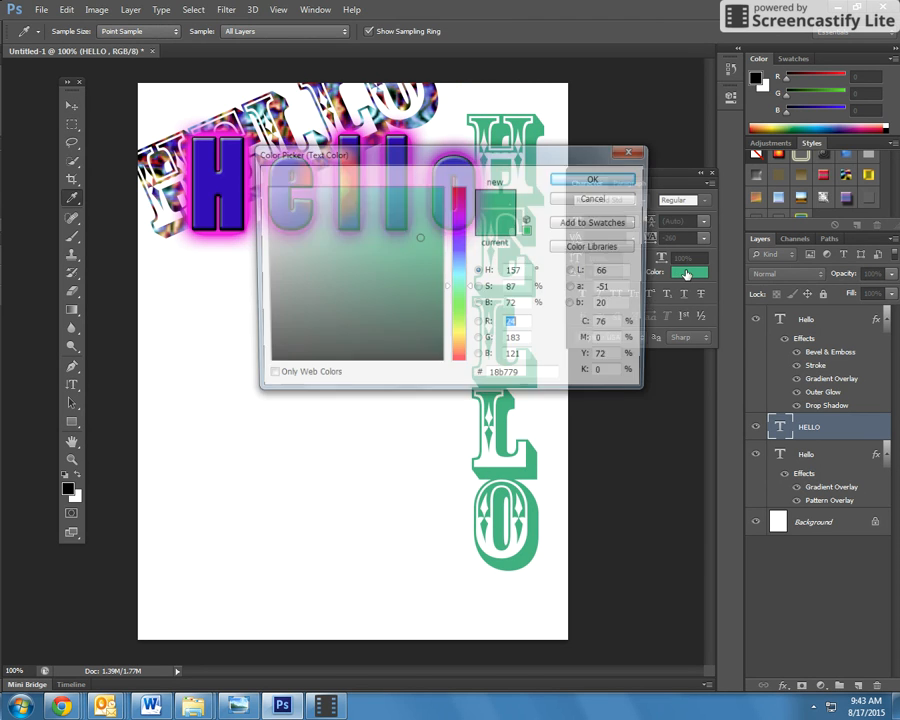
pyautogui.moveTo(455, 311); pyautogui.dragTo(463, 335)
pyautogui.click(434, 198)
pyautogui.click(577, 182)
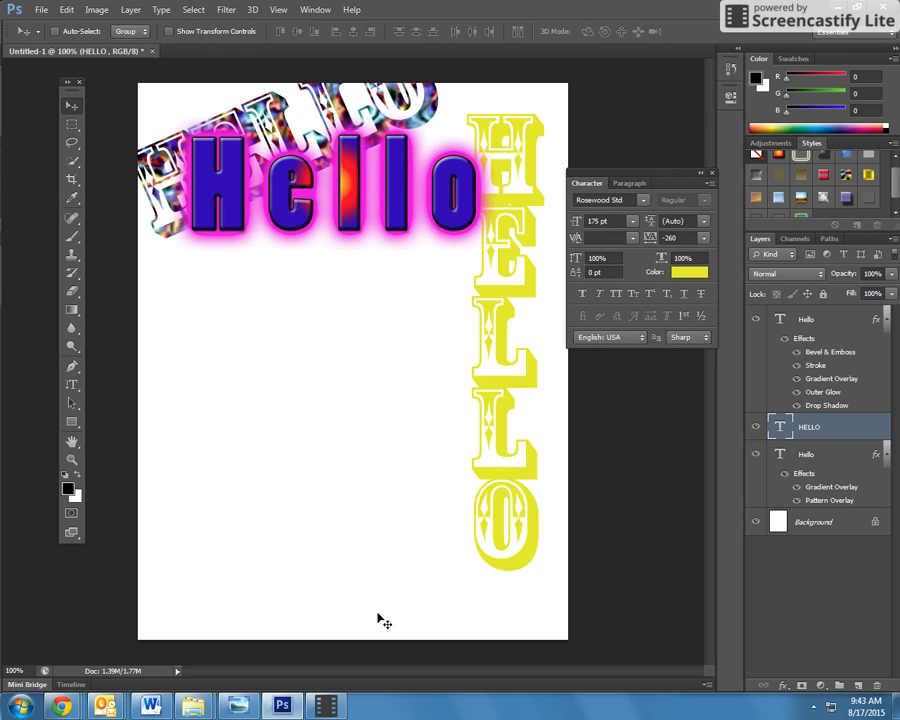
# - Switch to Windows Photo Viewer and look through the sample posters that repeat one word in varied fonts, colors and warps
pyautogui.click(235, 707)
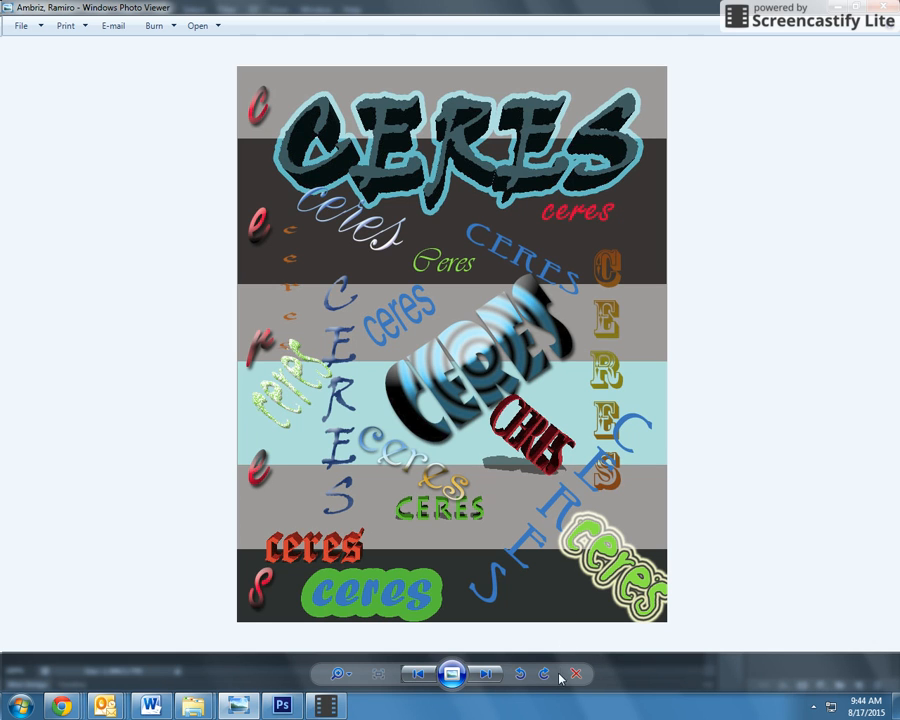
pyautogui.click(484, 675)
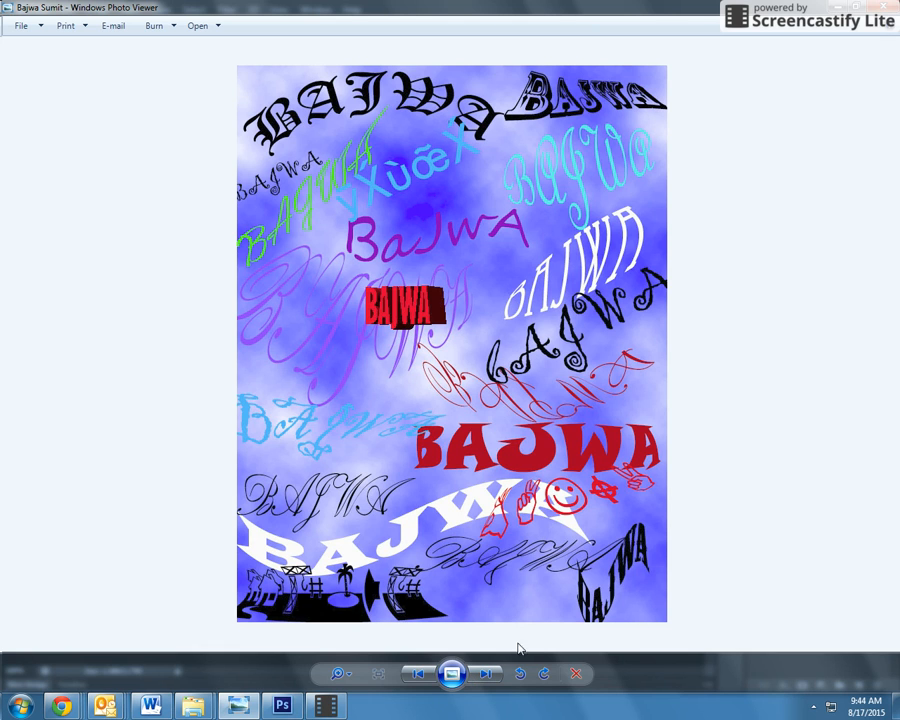
pyautogui.click(486, 674)
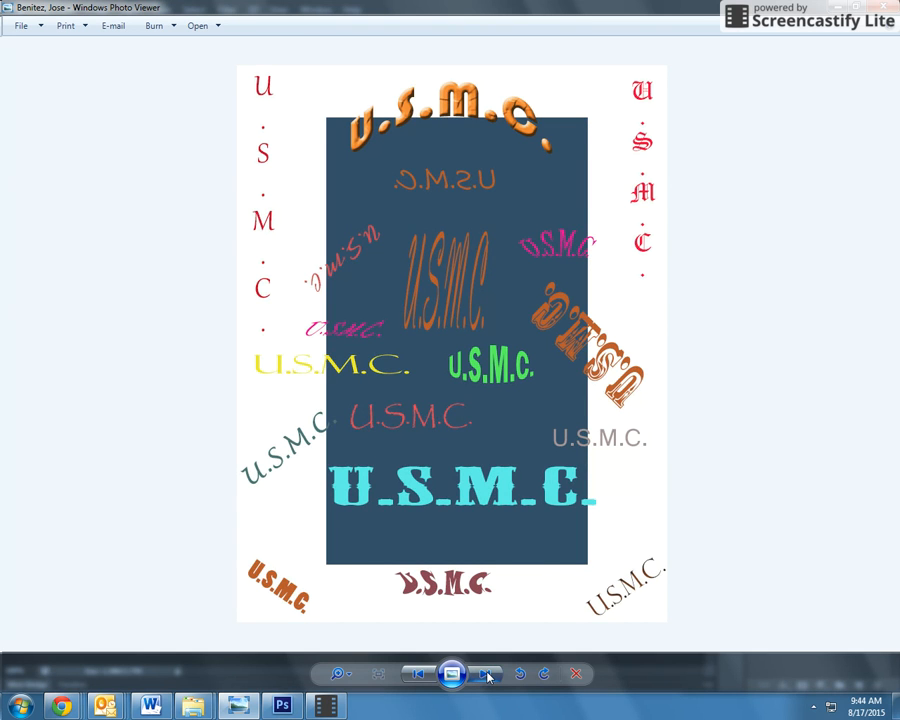
pyautogui.click(487, 675)
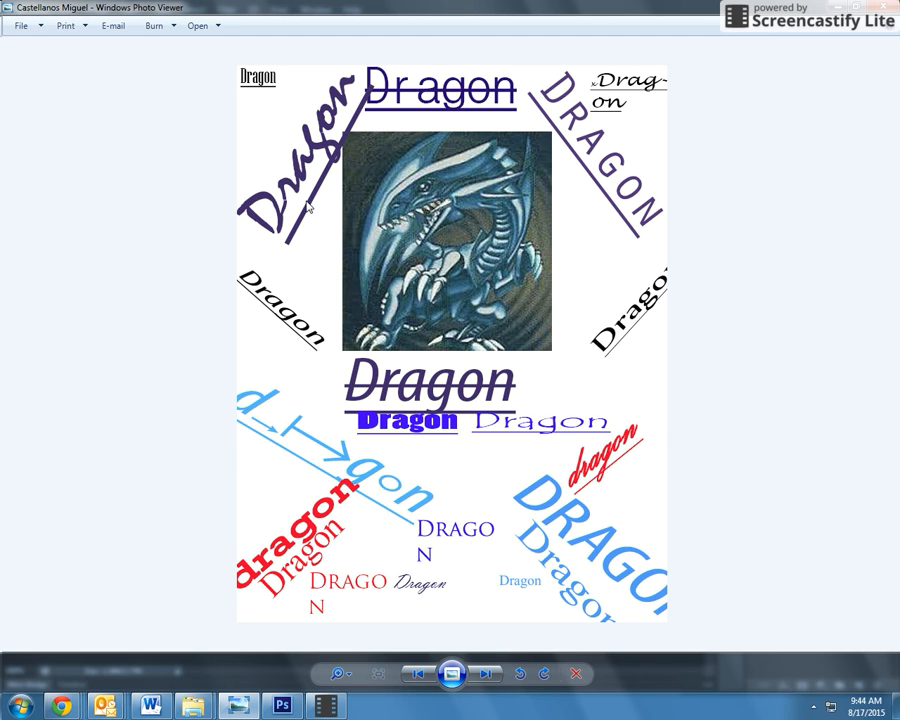
pyautogui.click(485, 676)
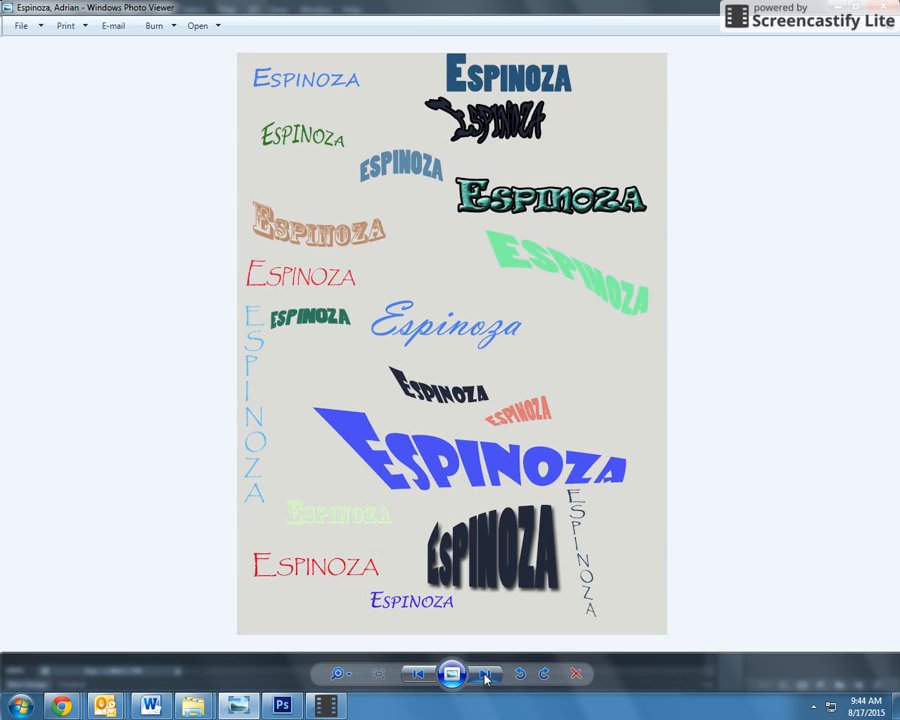
pyautogui.click(485, 676)
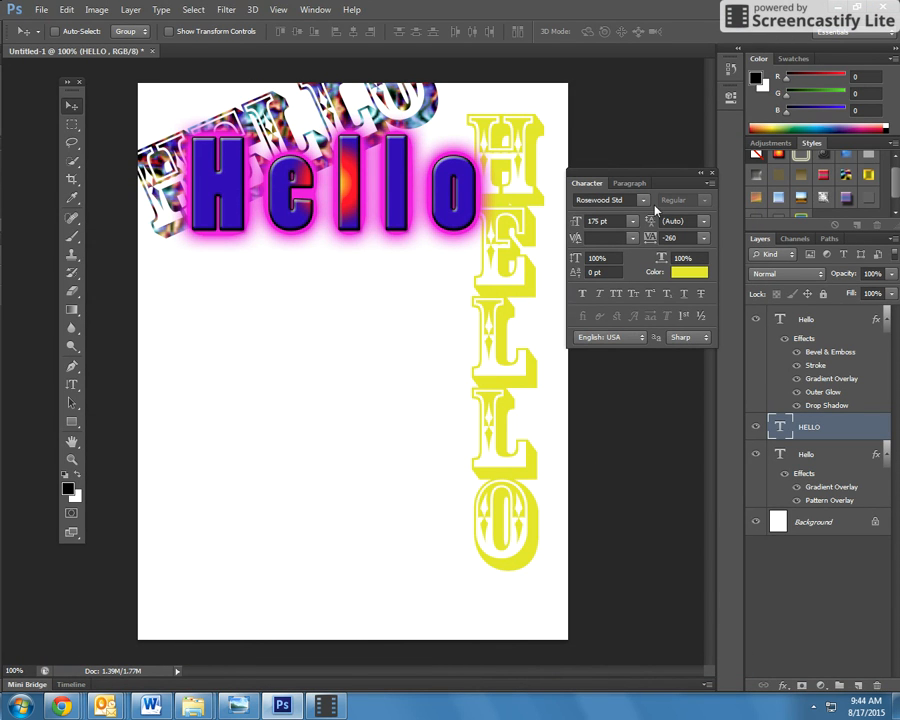
# - Reorder the glowing "Hello" layer beneath the vertical "HELLO" layer and move the glowing word down to the middle of the page
pyautogui.click(72, 386)
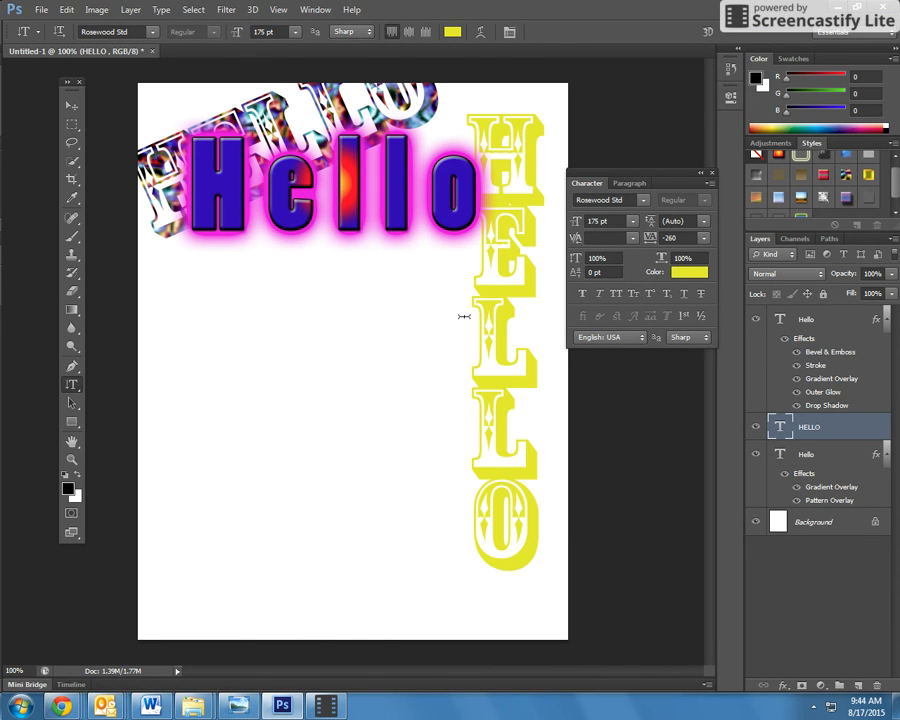
pyautogui.click(805, 319)
pyautogui.click(71, 105)
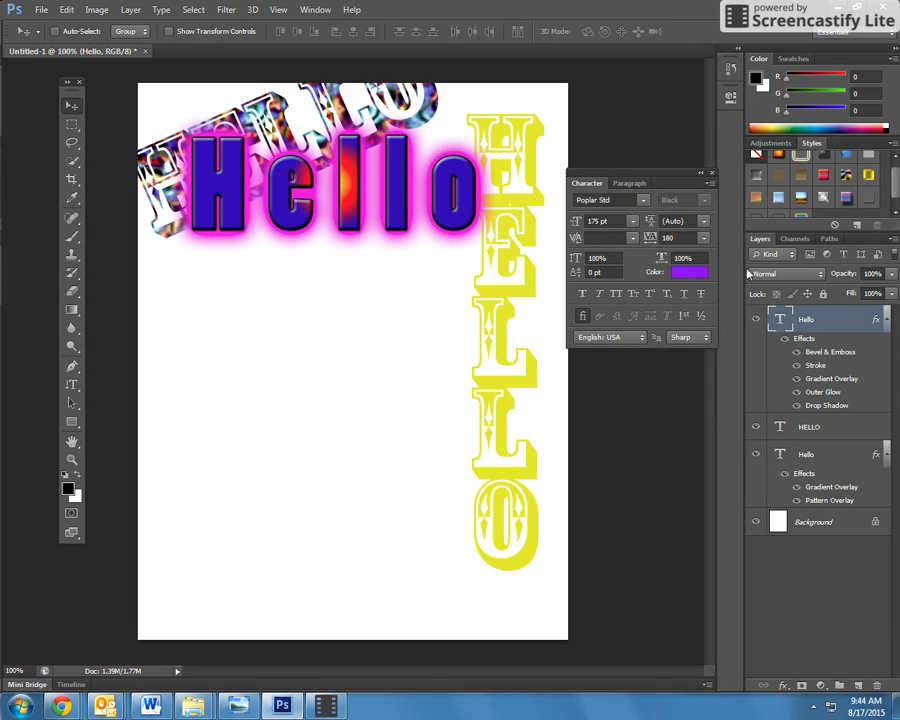
pyautogui.moveTo(811, 321); pyautogui.dragTo(816, 440)
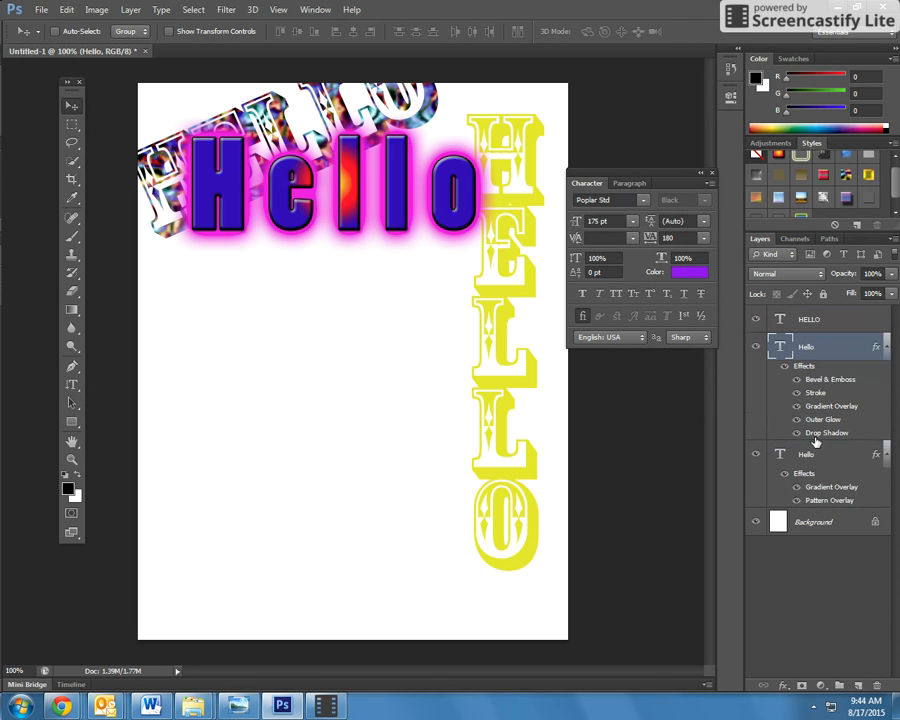
pyautogui.moveTo(537, 275); pyautogui.dragTo(476, 428)
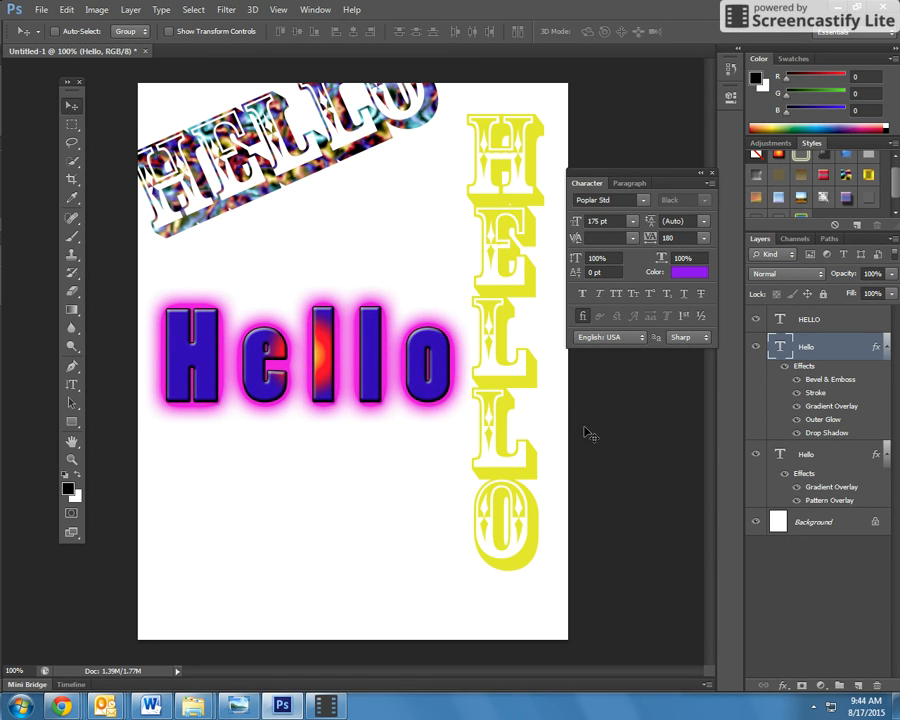
# - Move the yellow vertical "HELLO" left so it crosses over the middle of the glowing horizontal word
pyautogui.click(815, 320)
pyautogui.moveTo(518, 364); pyautogui.dragTo(330, 375)
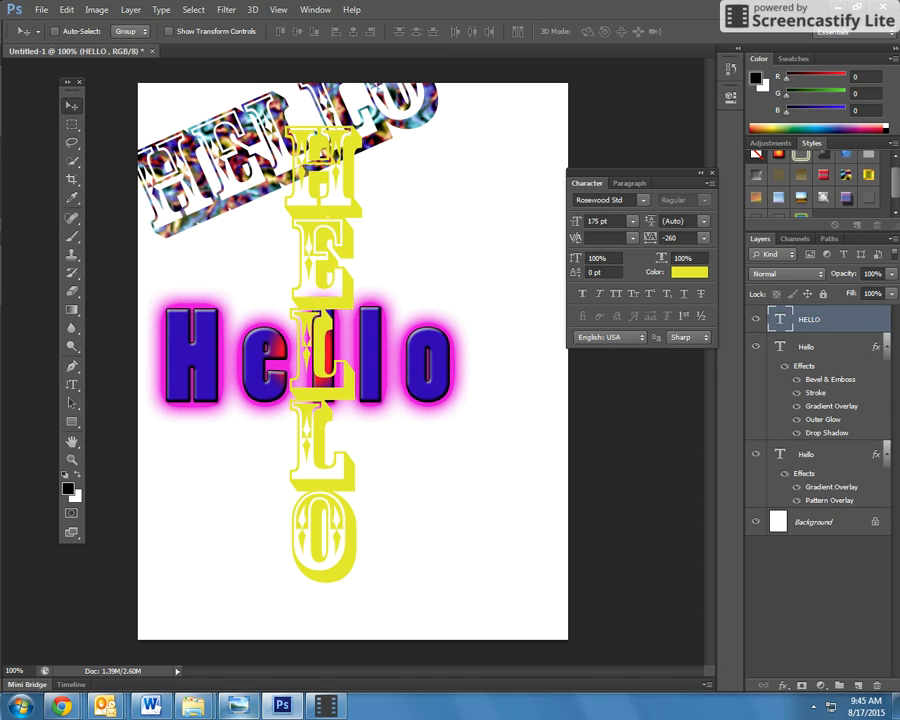
pyautogui.click(326, 706)
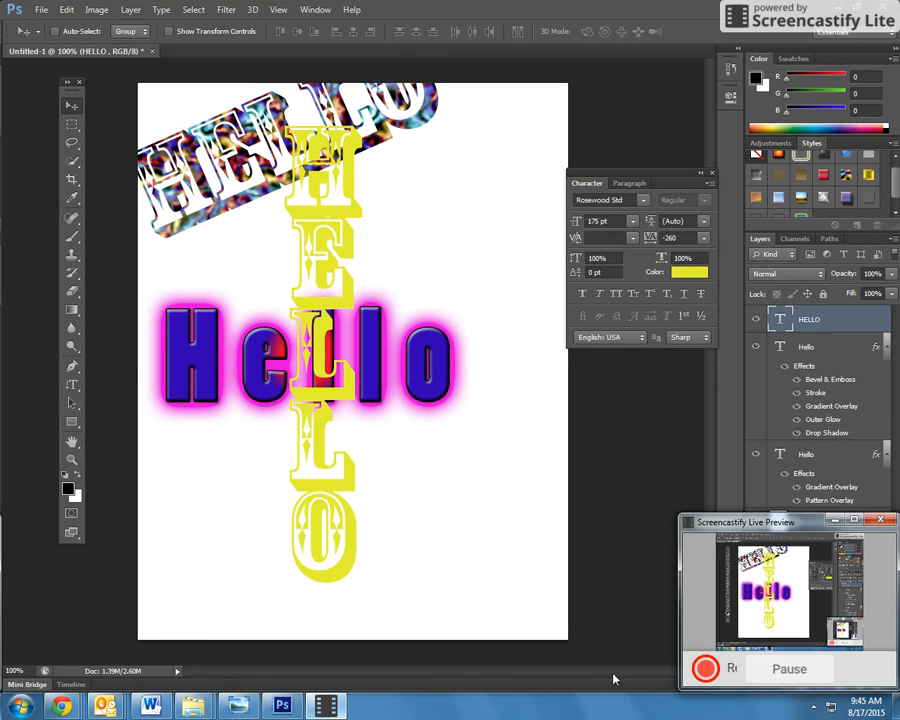